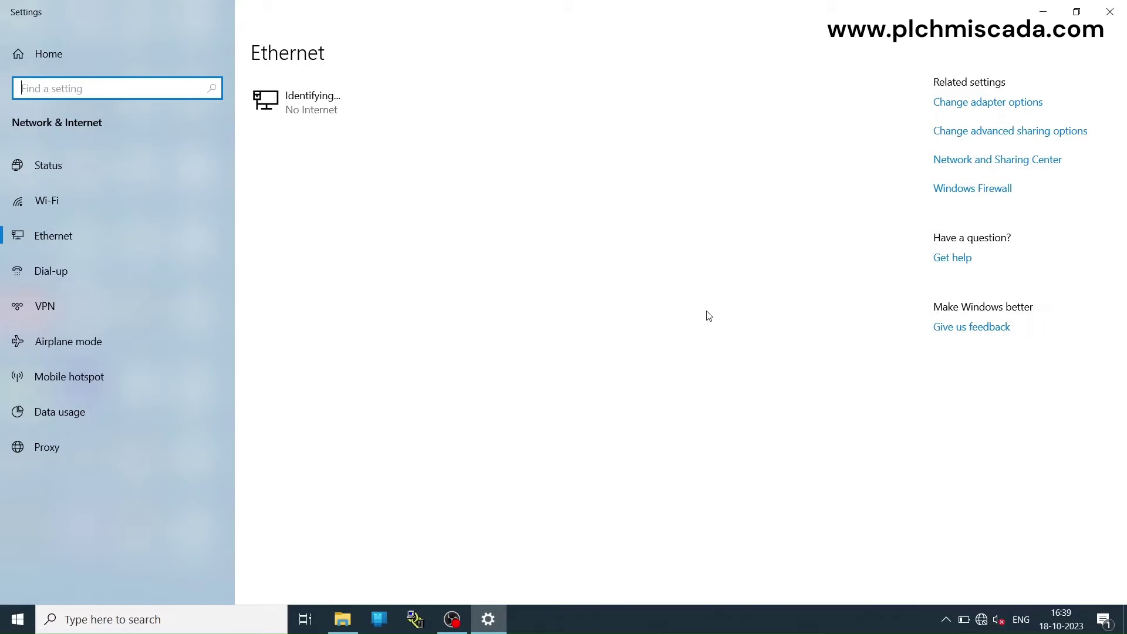
Open the Internet Protocol Version 4 (TCP/IPv4) properties of the Ethernet 6 adapter from the adapter options.
{"action": "left_click", "coordinate": [948, 104]}
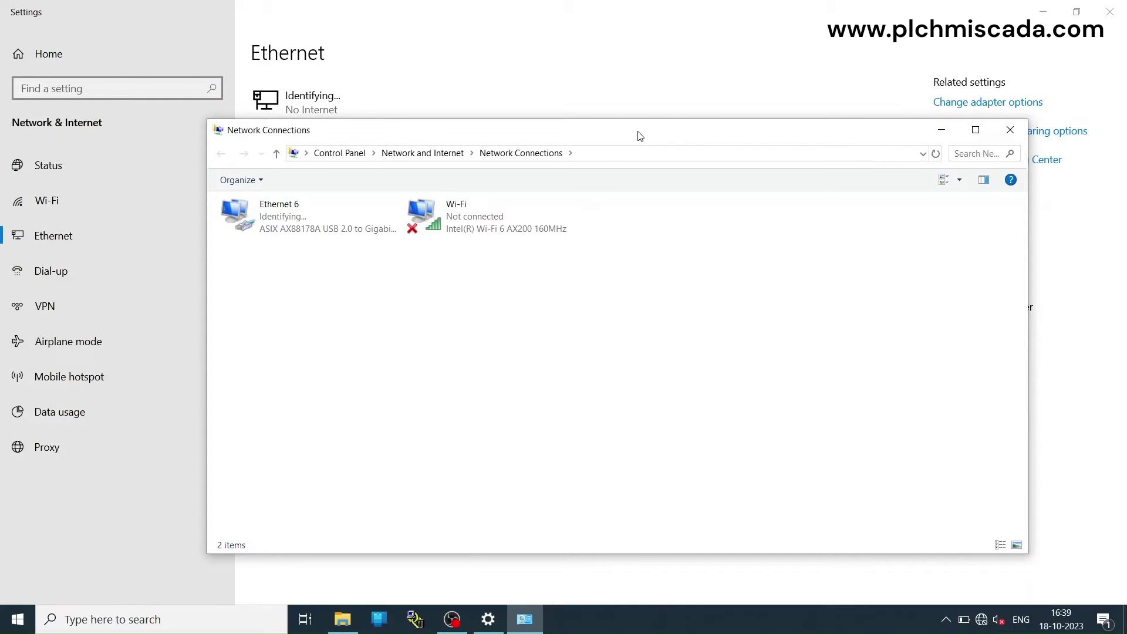
{"action": "left_click_drag", "start_coordinate": [640, 136], "coordinate": [579, 196]}
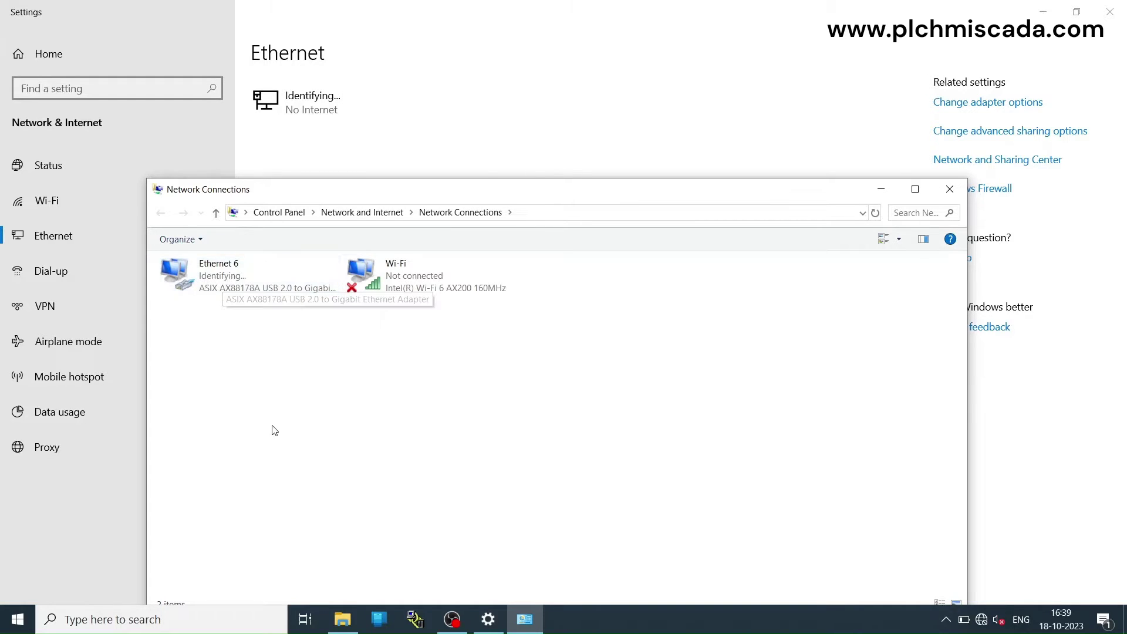
{"action": "left_click", "coordinate": [223, 270]}
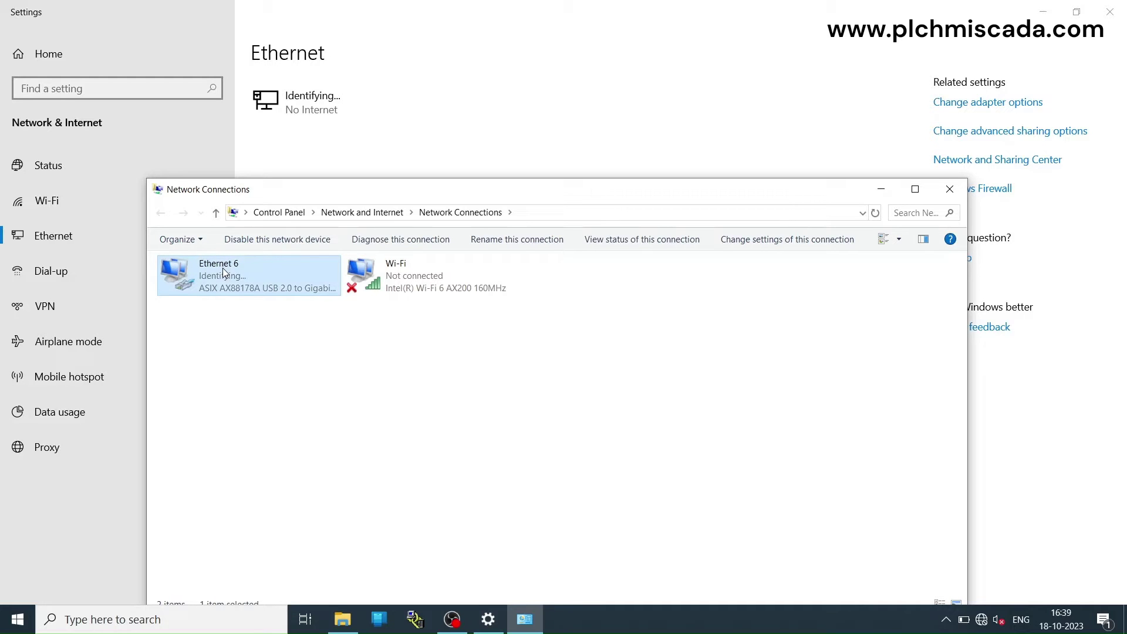
{"action": "right_click", "coordinate": [223, 269]}
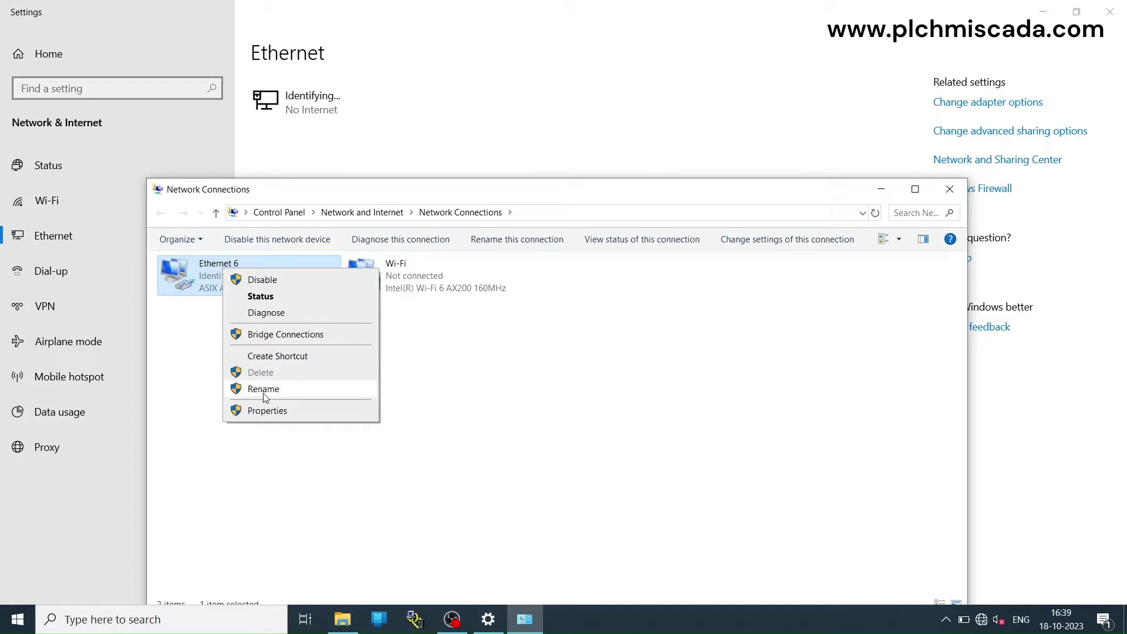
{"action": "left_click", "coordinate": [263, 410]}
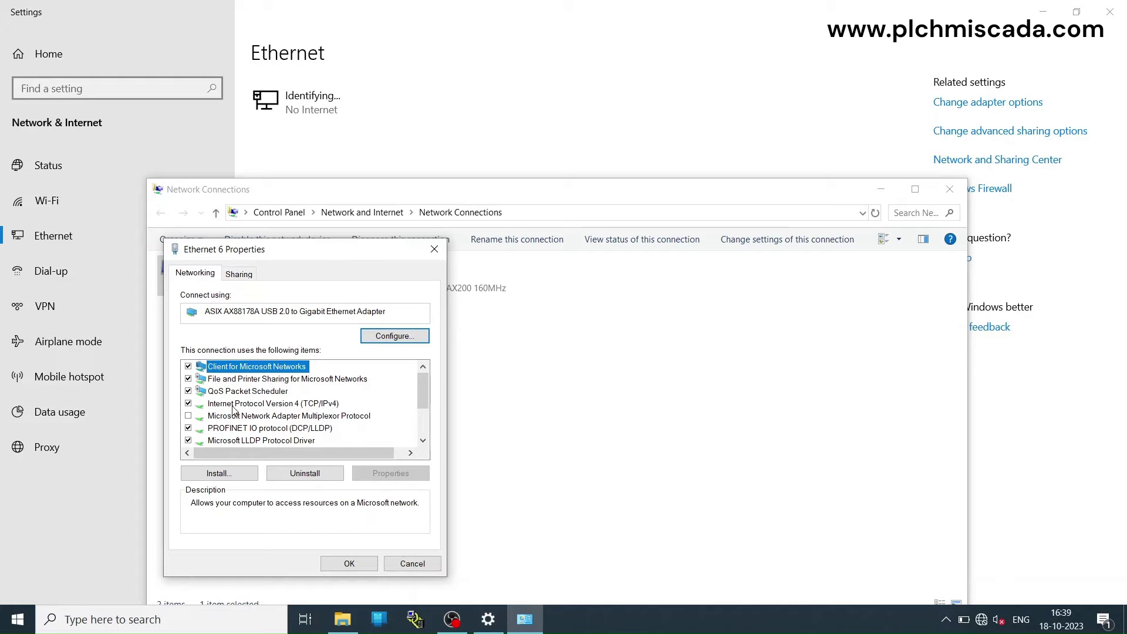
{"action": "left_click", "coordinate": [296, 404]}
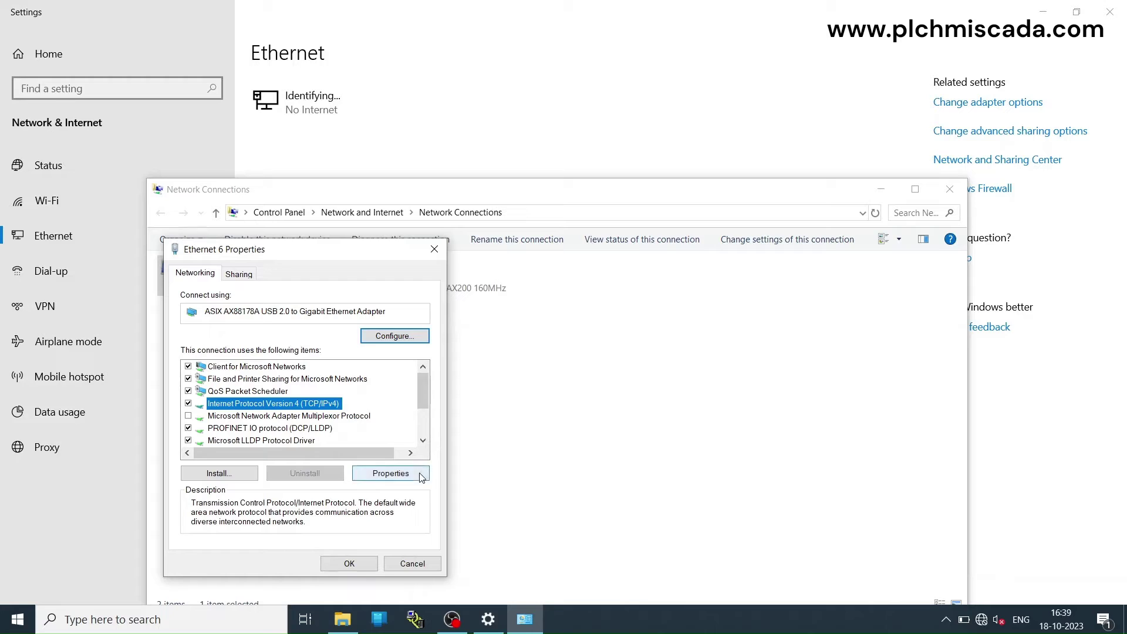
{"action": "left_click", "coordinate": [391, 474]}
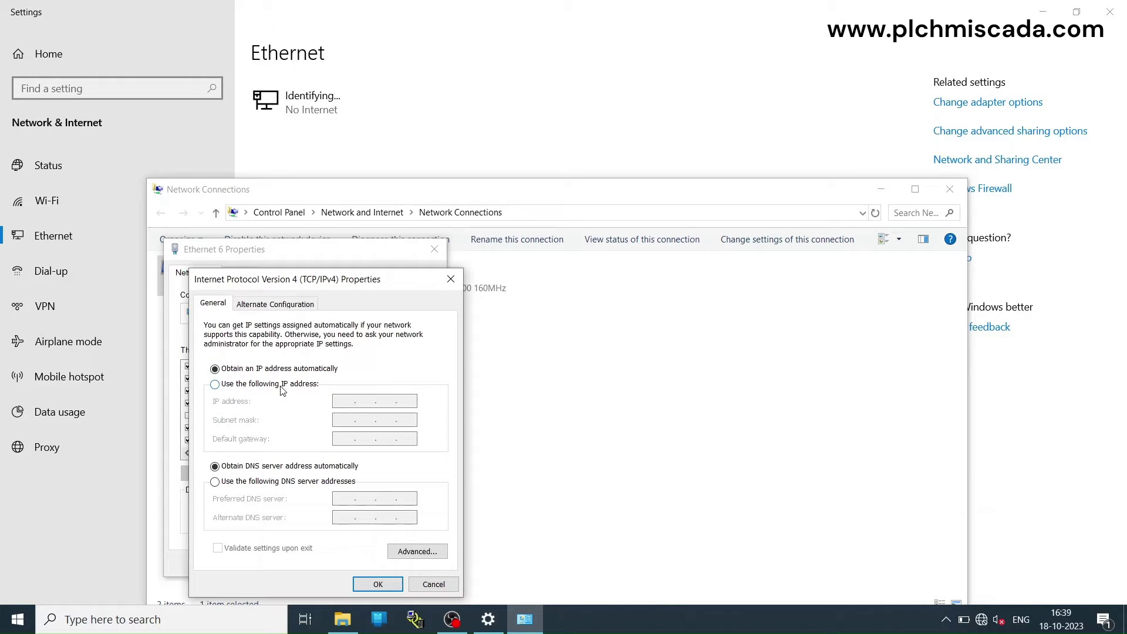
Assign Ethernet 6 the static IP address 192.168.1.254 with subnet mask 255.255.255.0, and close the network connections.
{"action": "left_click", "coordinate": [282, 385]}
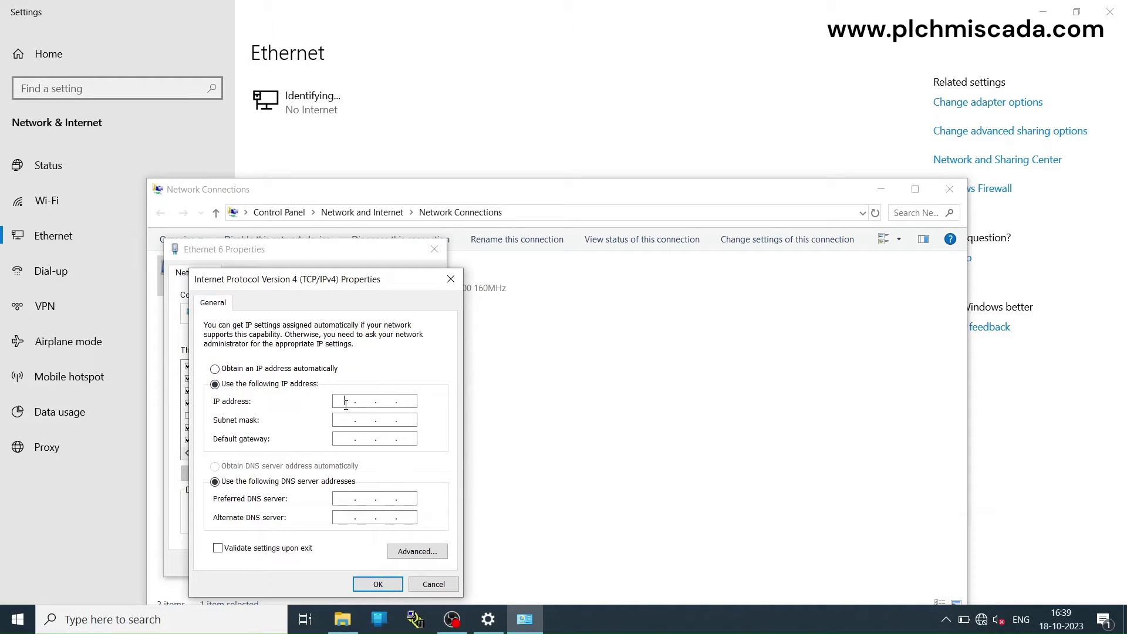
{"action": "type", "text": "192 . 168 . 1 . 1"}
{"action": "left_click", "coordinate": [348, 422]}
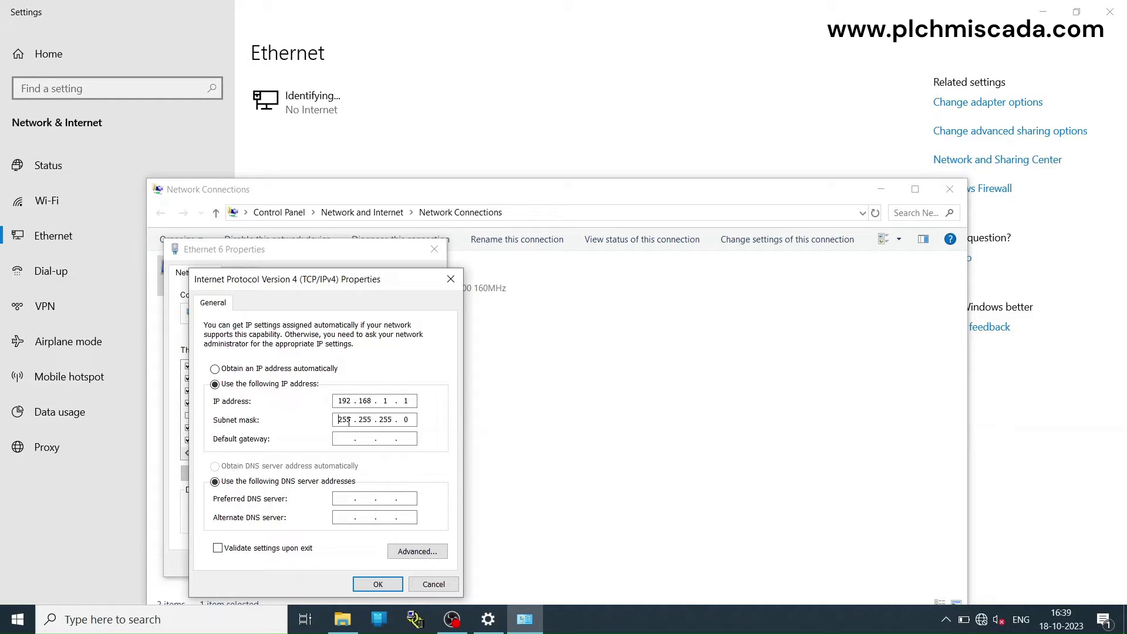
{"action": "left_click", "coordinate": [409, 401]}
{"action": "key", "text": "BackSpace"}
{"action": "type", "text": "254"}
{"action": "left_click", "coordinate": [382, 588]}
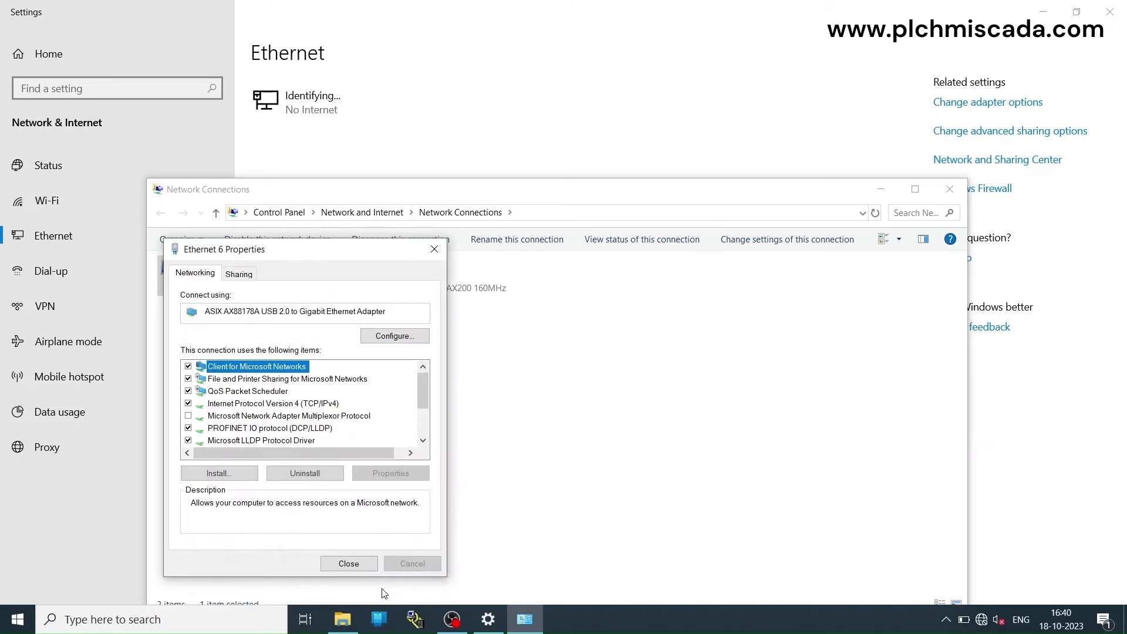
{"action": "left_click", "coordinate": [354, 567]}
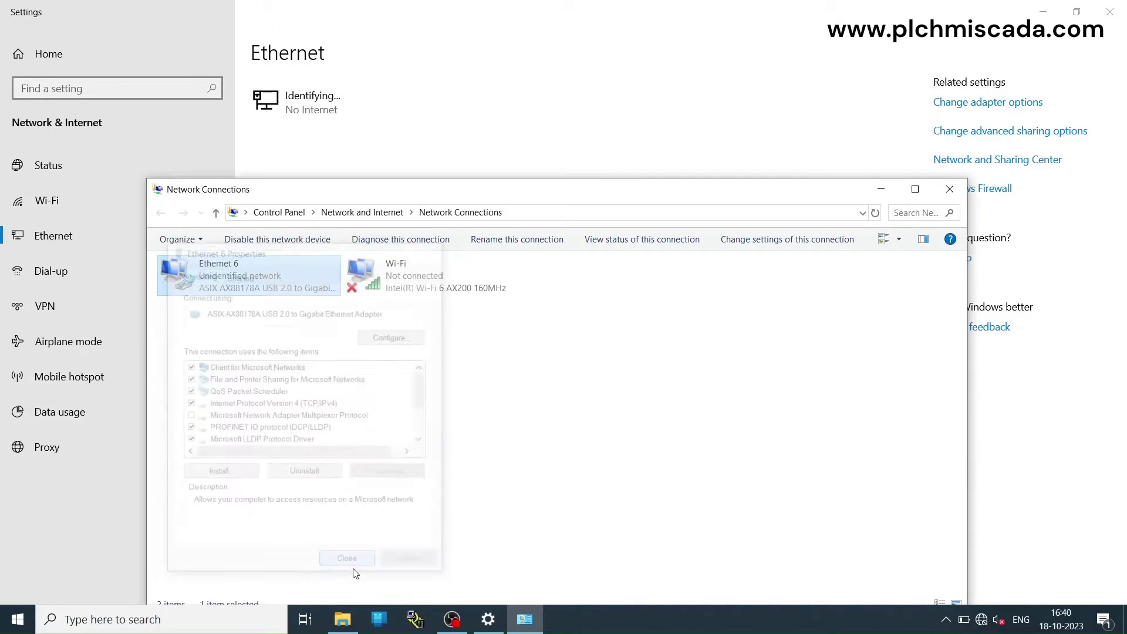
{"action": "left_click", "coordinate": [950, 190]}
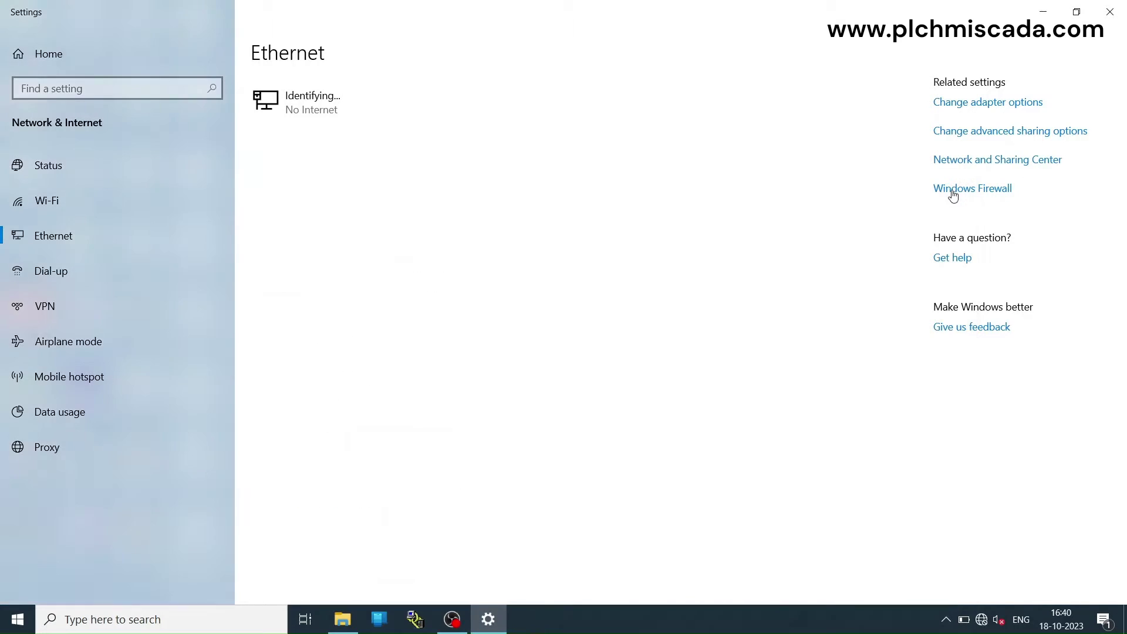
Switch to RSLinx Classic Lite and reposition its window.
{"action": "left_click", "coordinate": [405, 626]}
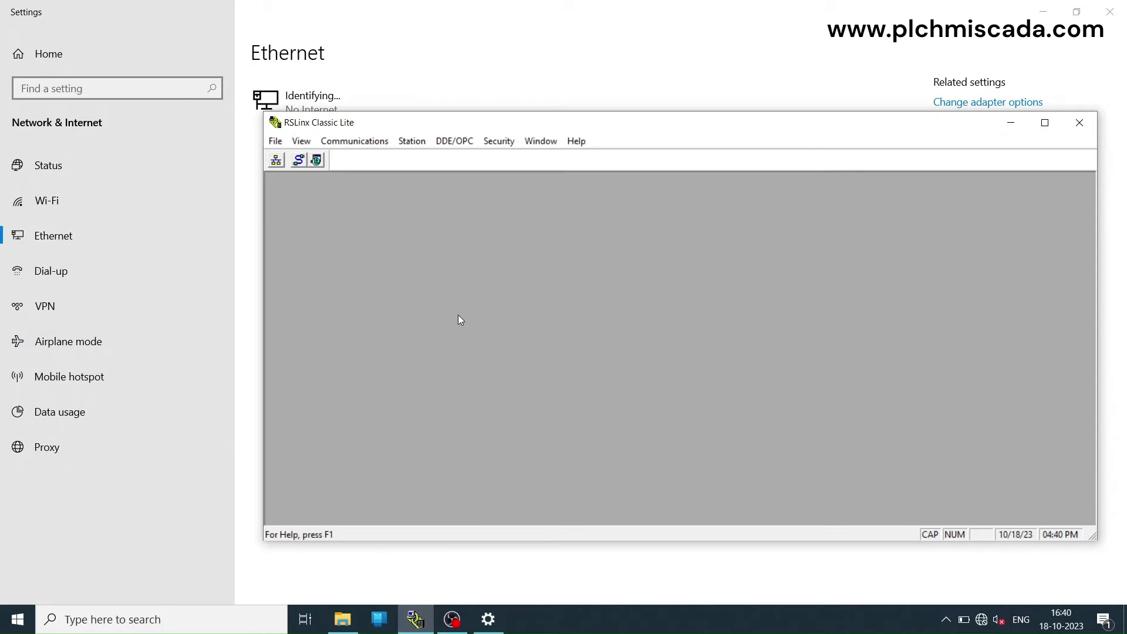
{"action": "left_click_drag", "start_coordinate": [473, 125], "coordinate": [360, 98]}
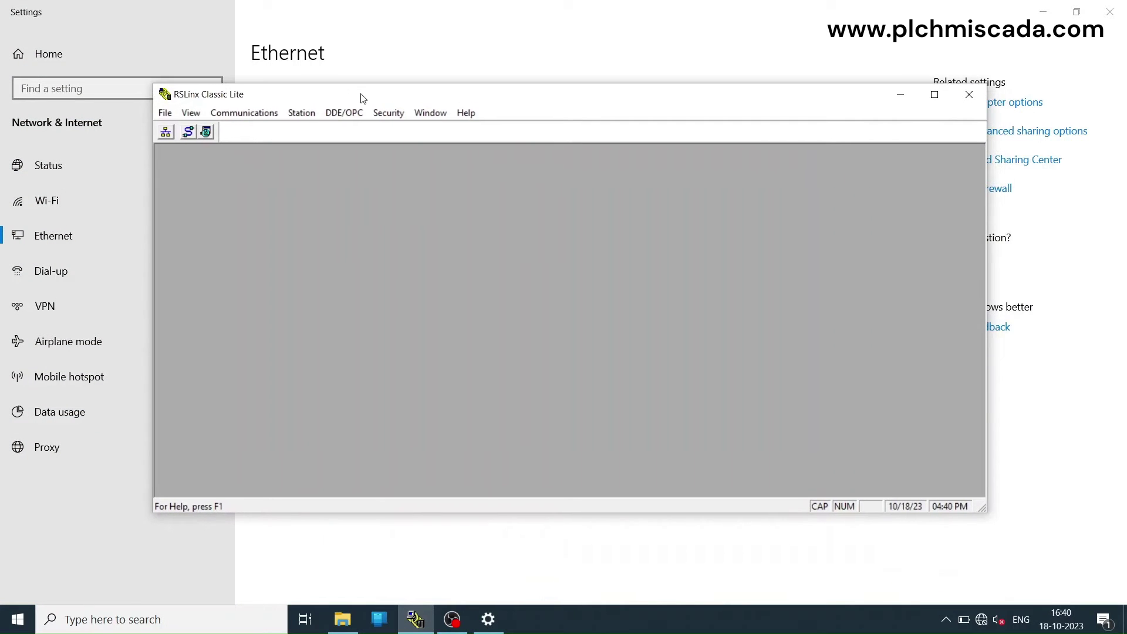
{"action": "left_click", "coordinate": [261, 114]}
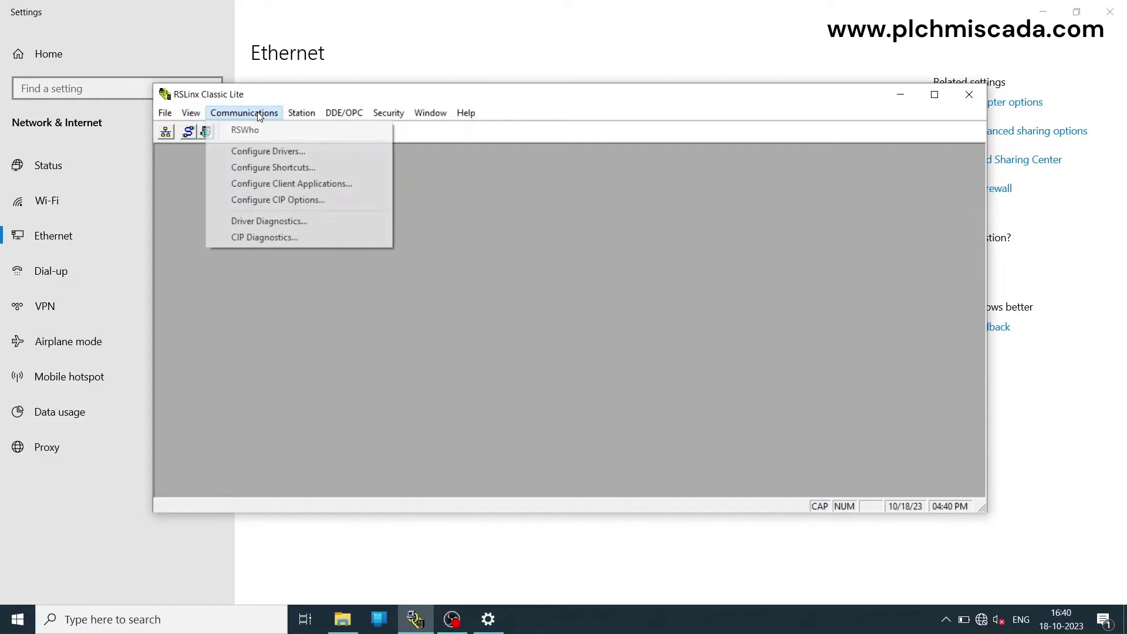
{"action": "left_click", "coordinate": [262, 153]}
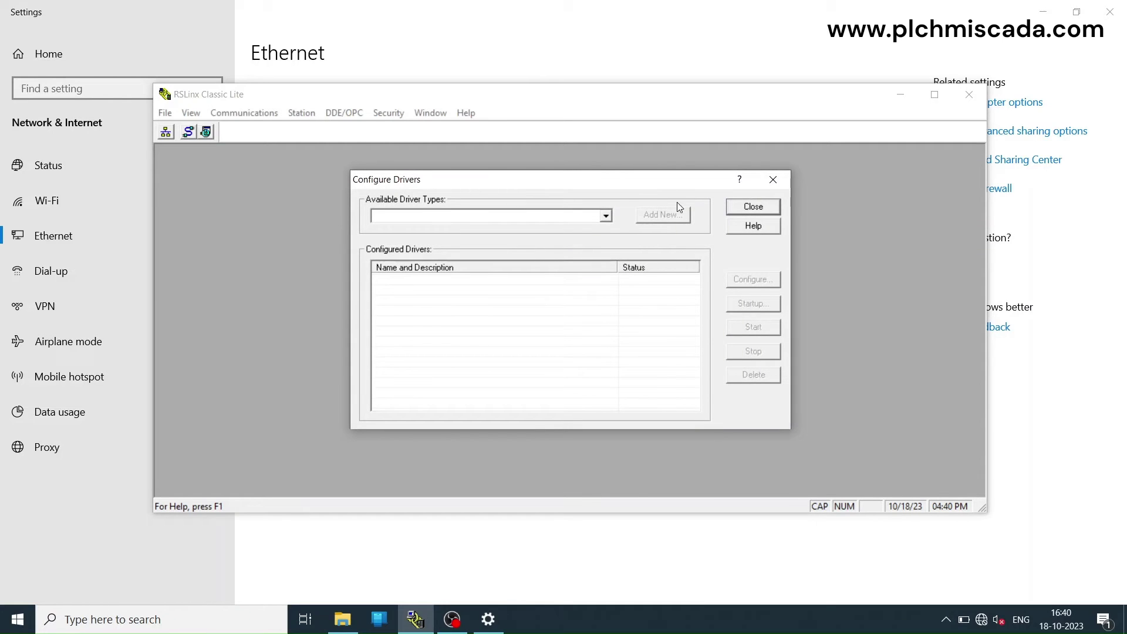
{"action": "left_click", "coordinate": [777, 184]}
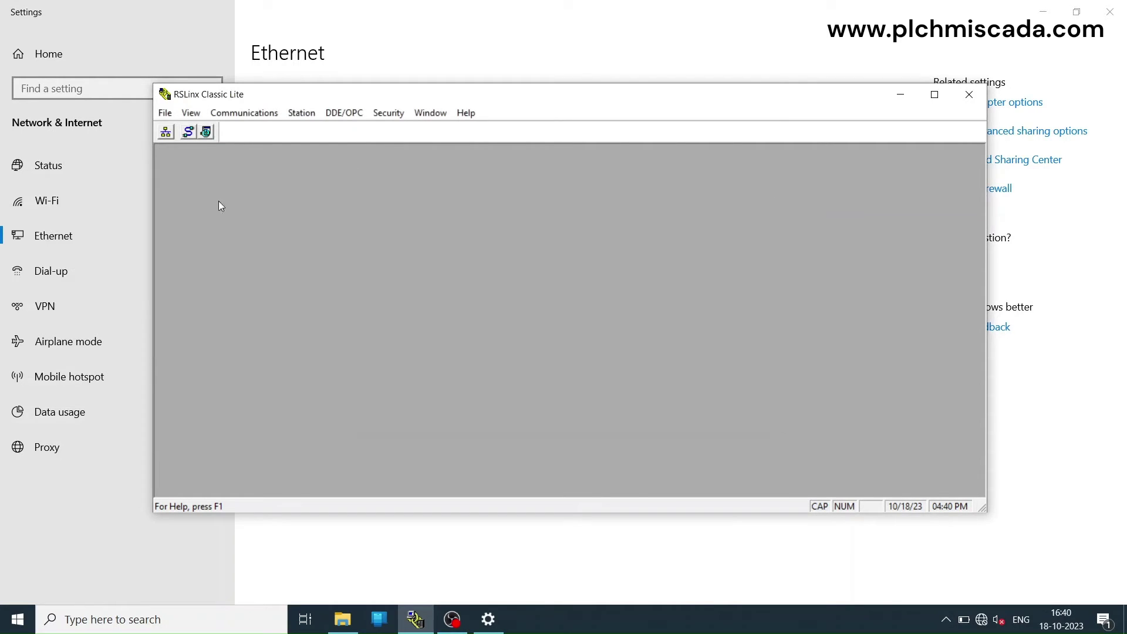
Add a new EtherNet/IP driver named MACHINE_1 in the driver configuration.
{"action": "left_click", "coordinate": [188, 132]}
{"action": "left_click", "coordinate": [606, 216]}
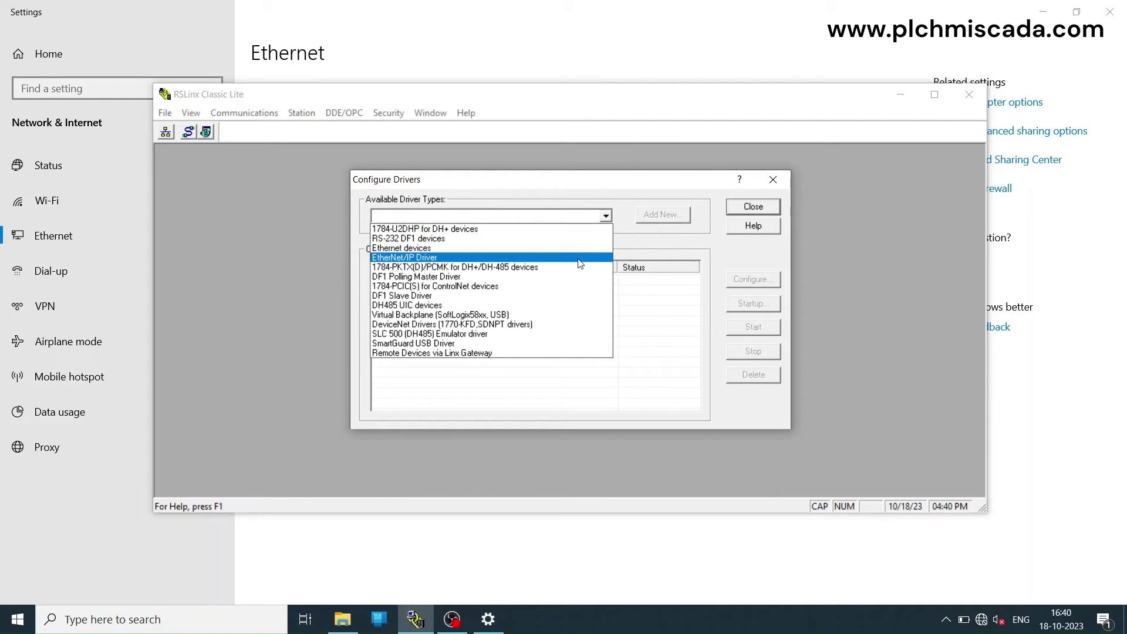
{"action": "left_click", "coordinate": [395, 260]}
{"action": "left_click", "coordinate": [664, 214]}
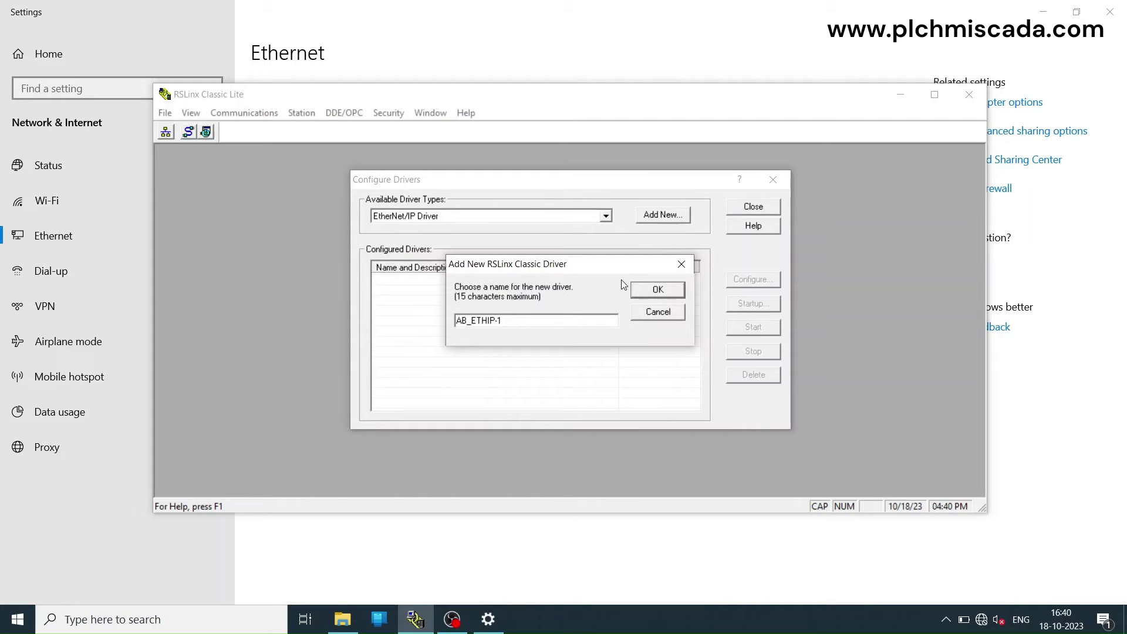
{"action": "key", "text": "BackSpace"}
{"action": "key", "text": "BackSpace"}
{"action": "key", "text": "BackSpace"}
{"action": "key", "text": "BackSpace"}
{"action": "key", "text": "BackSpace"}
{"action": "key", "text": "BackSpace"}
{"action": "key", "text": "BackSpace"}
{"action": "key", "text": "BackSpace"}
{"action": "key", "text": "BackSpace"}
{"action": "key", "text": "BackSpace"}
{"action": "type", "text": "MACHINE_1"}
{"action": "left_click", "coordinate": [656, 289]}
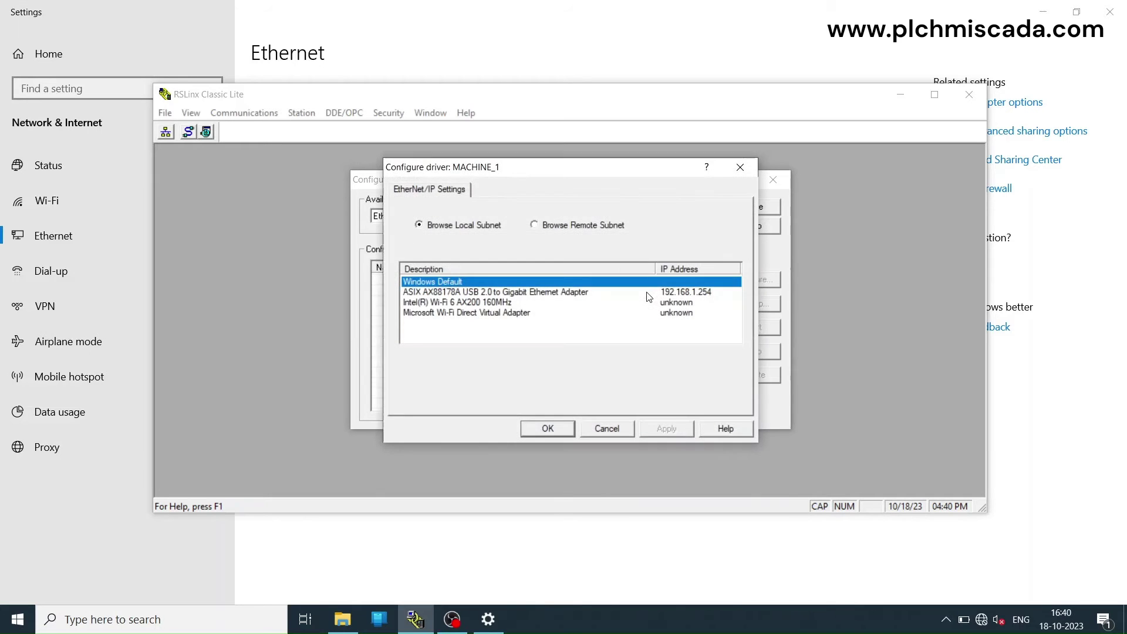
Assign the ASIX AX88178A USB 2.0 to Gigabit Ethernet Adapter to the MACHINE_1 driver and finish the driver configuration.
{"action": "left_click", "coordinate": [529, 292]}
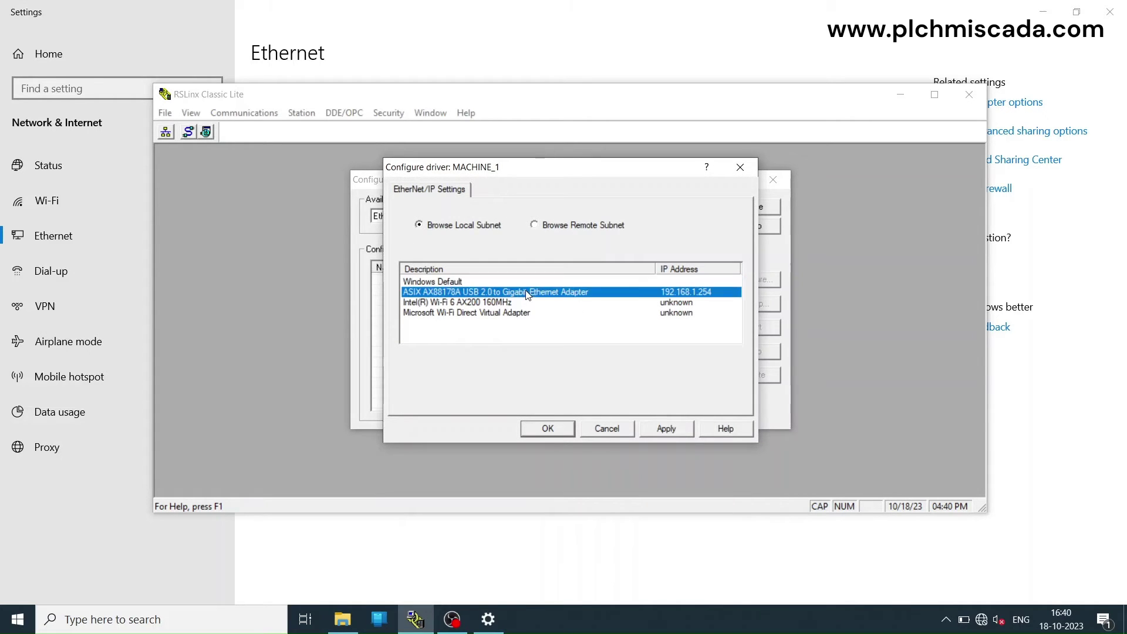
{"action": "left_click", "coordinate": [661, 433]}
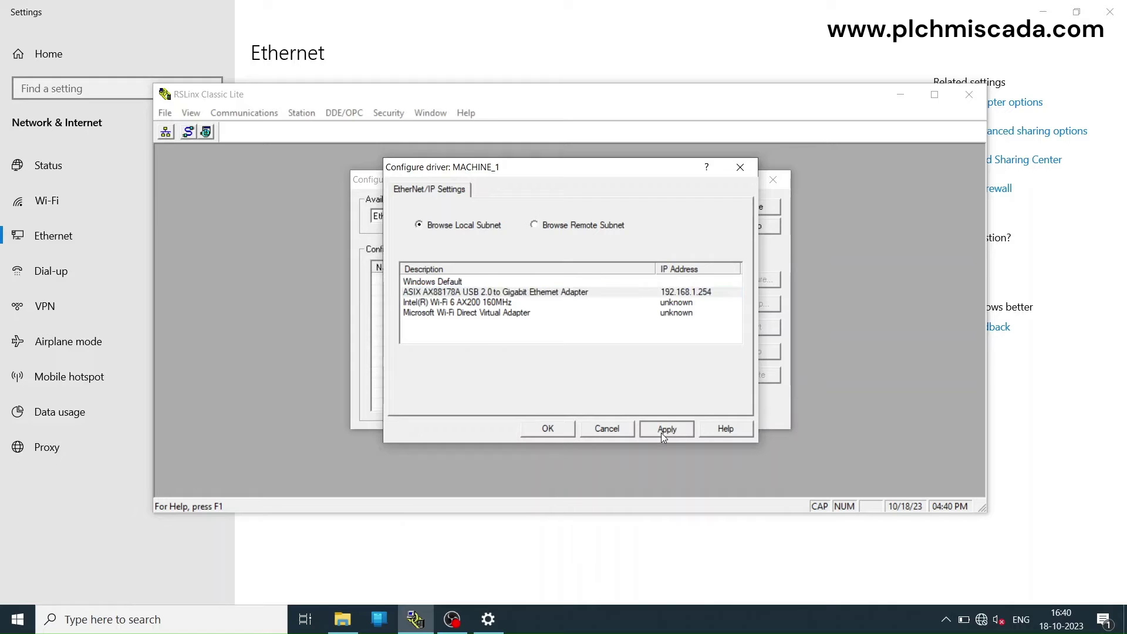
{"action": "left_click", "coordinate": [524, 429]}
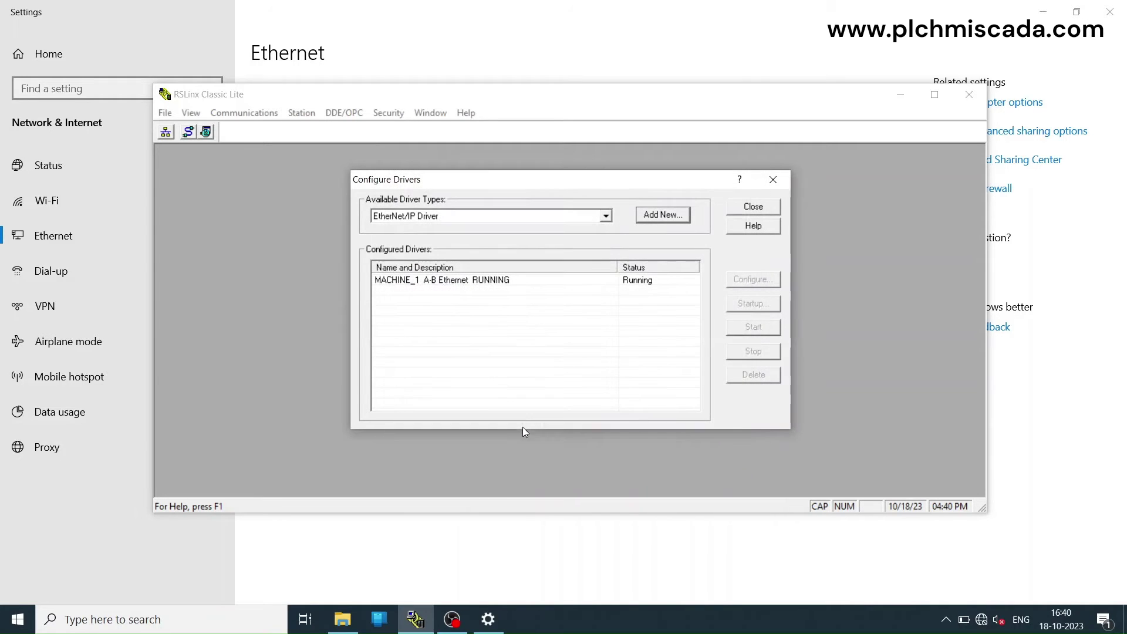
{"action": "left_click", "coordinate": [754, 207]}
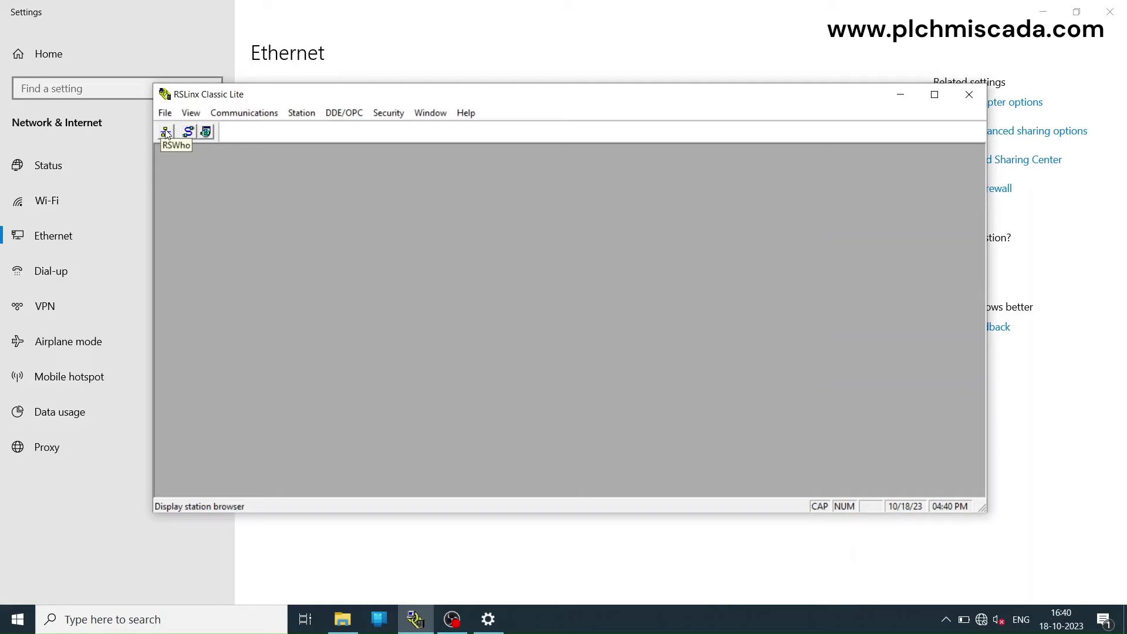
Open the RSWho station browser and maximize its window inside RSLinx.
{"action": "left_click", "coordinate": [229, 114]}
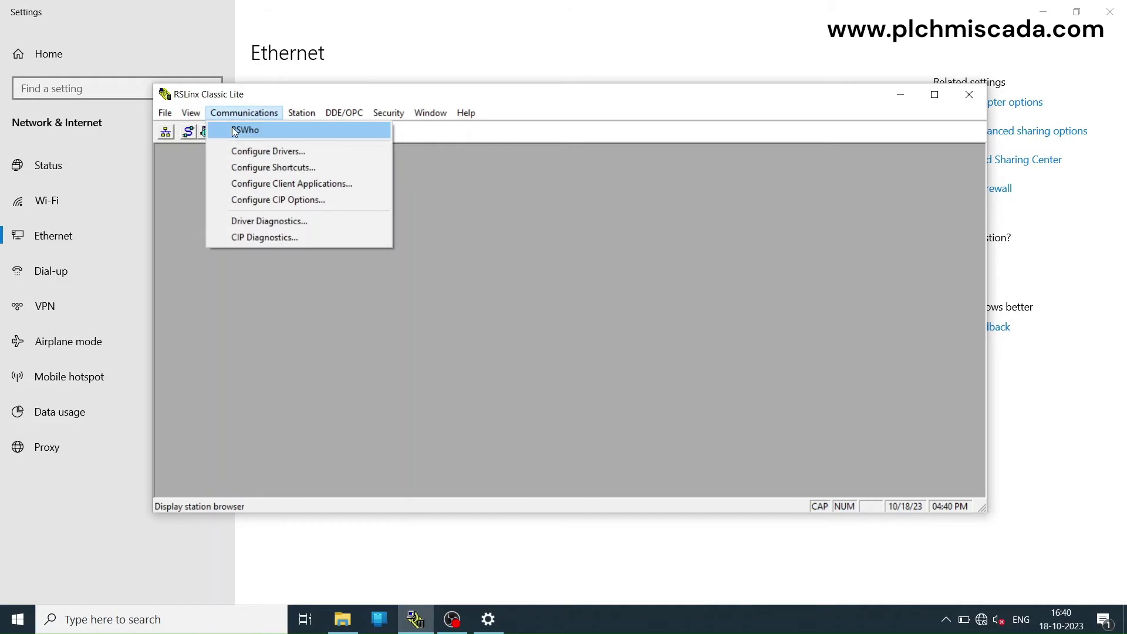
{"action": "left_click", "coordinate": [165, 134]}
{"action": "left_click", "coordinate": [165, 133]}
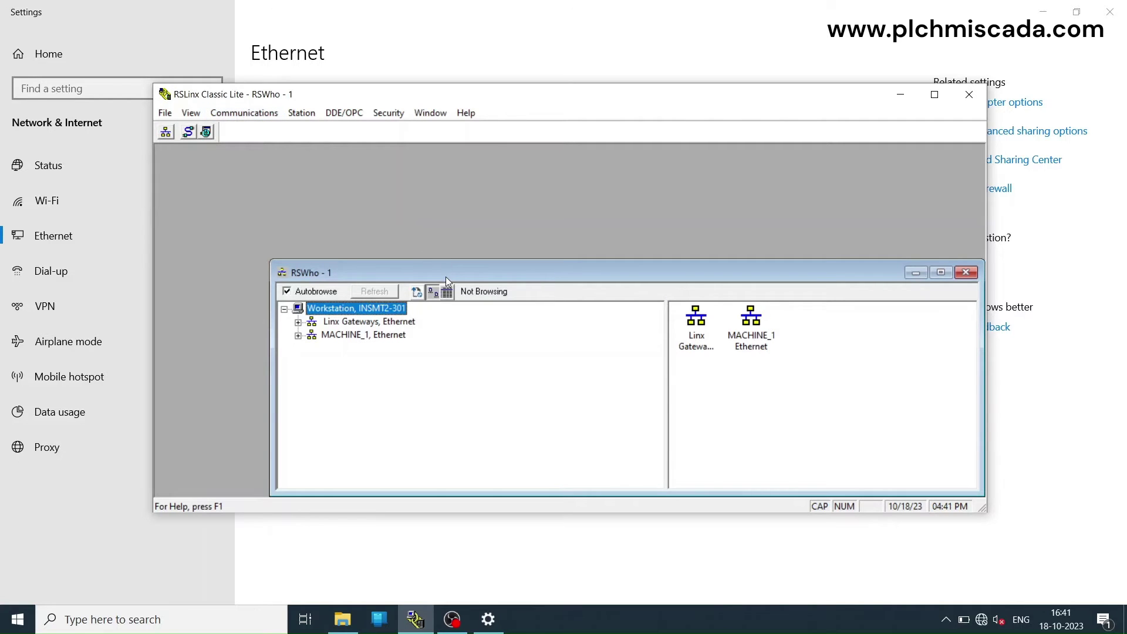
{"action": "left_click_drag", "start_coordinate": [446, 278], "coordinate": [347, 187]}
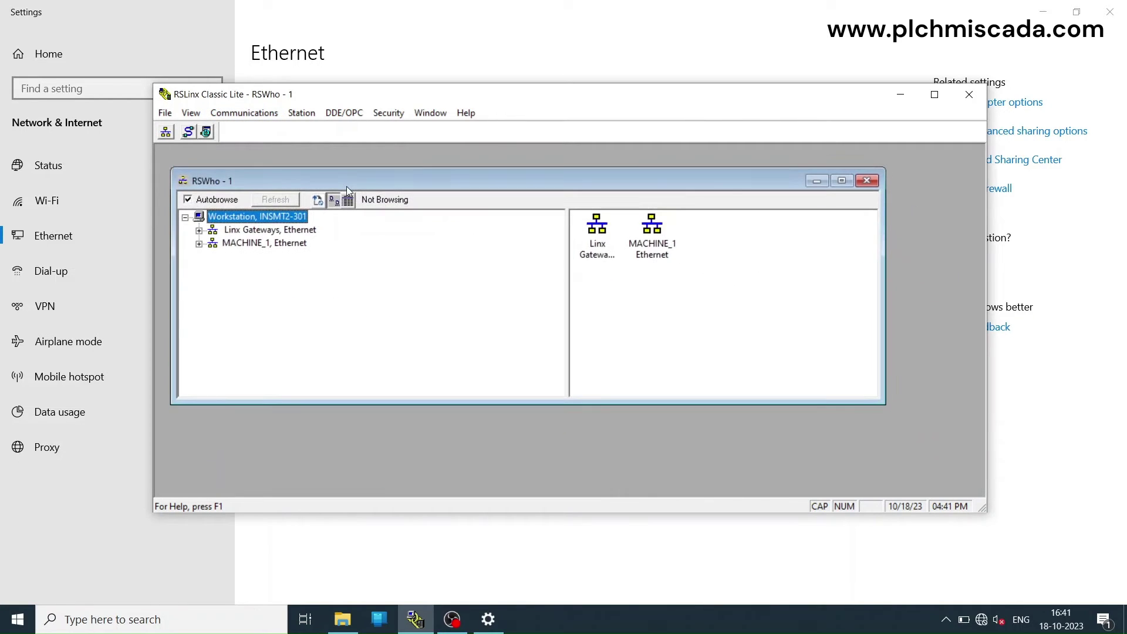
{"action": "left_click", "coordinate": [841, 182]}
Browse the MACHINE_1 driver through 192.168.1.1 and its backplane, and expand the 1756-L62 LOGIX5562 controller in slot 00.
{"action": "left_click", "coordinate": [176, 198]}
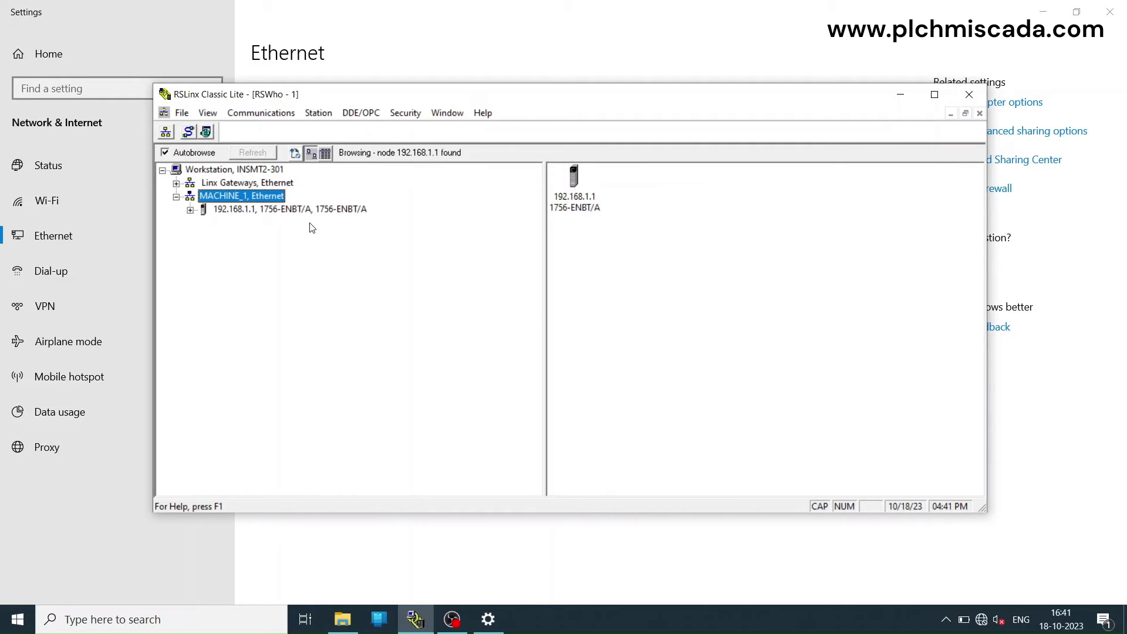
{"action": "left_click", "coordinate": [191, 210]}
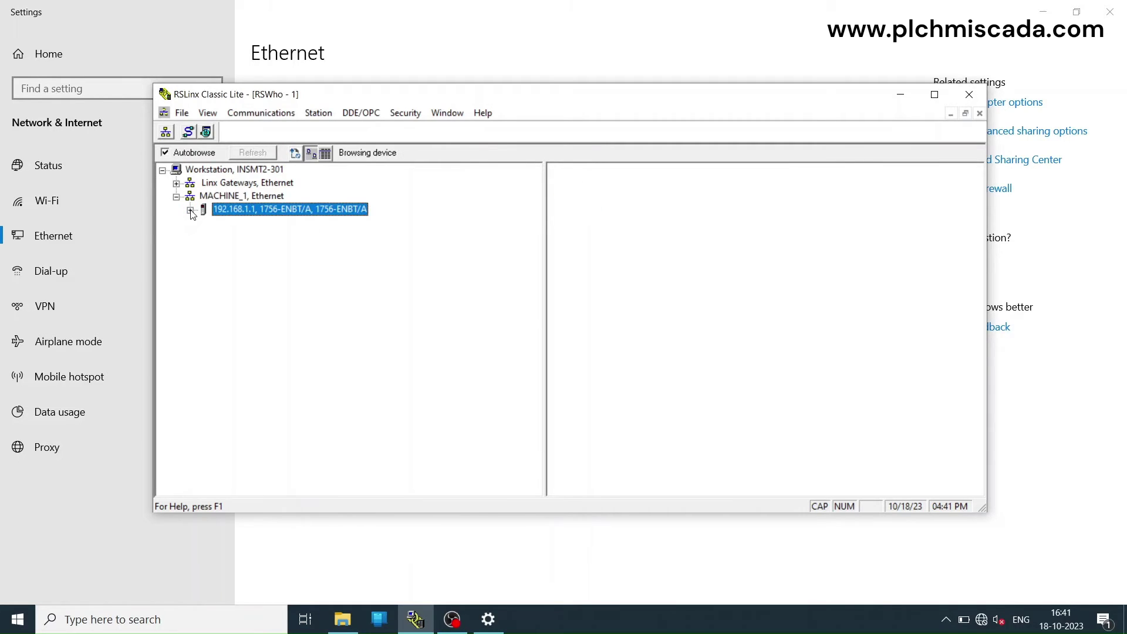
{"action": "left_click", "coordinate": [205, 223]}
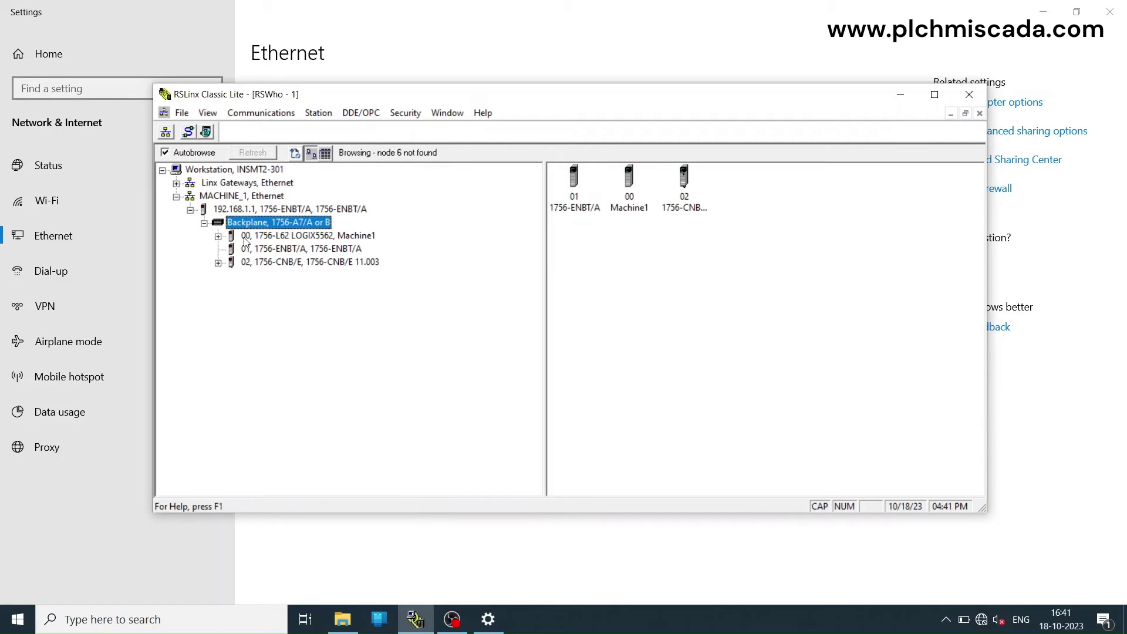
{"action": "left_click", "coordinate": [320, 235]}
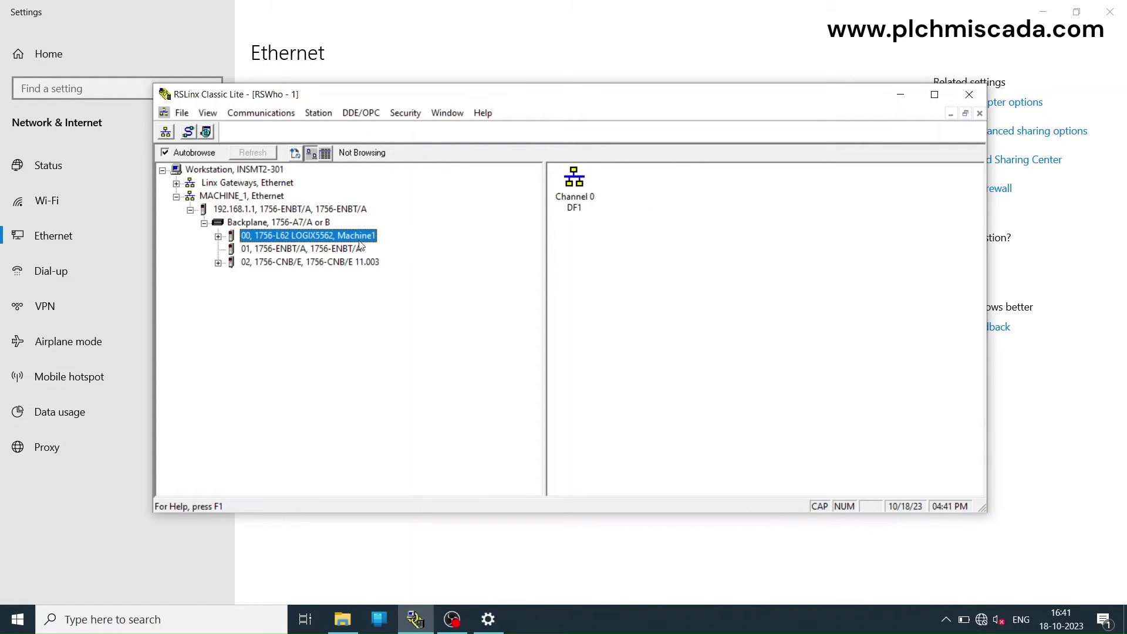
{"action": "left_click", "coordinate": [218, 235]}
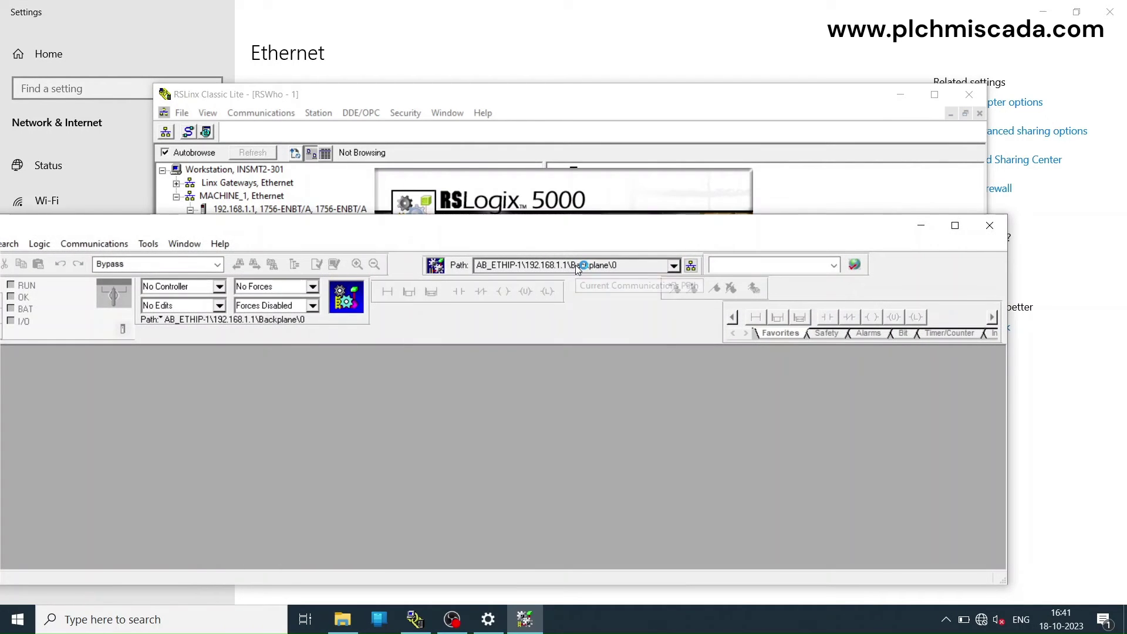
Maximize the RSLogix 5000 window and open the Who Active network browser.
{"action": "left_click", "coordinate": [956, 226]}
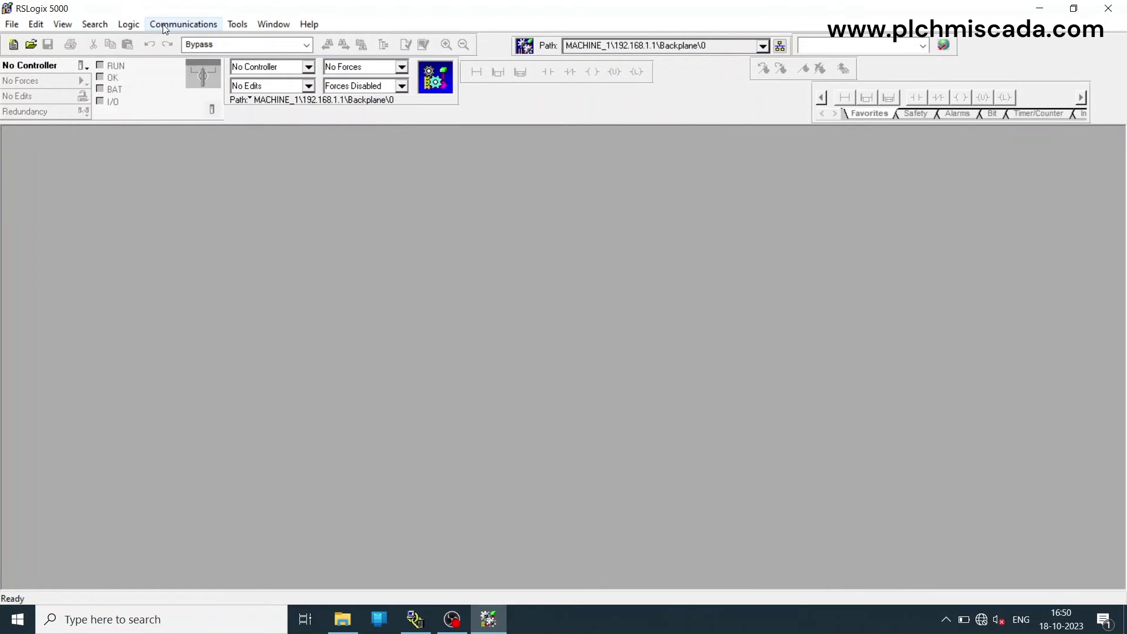
{"action": "left_click", "coordinate": [167, 25]}
{"action": "left_click", "coordinate": [189, 41]}
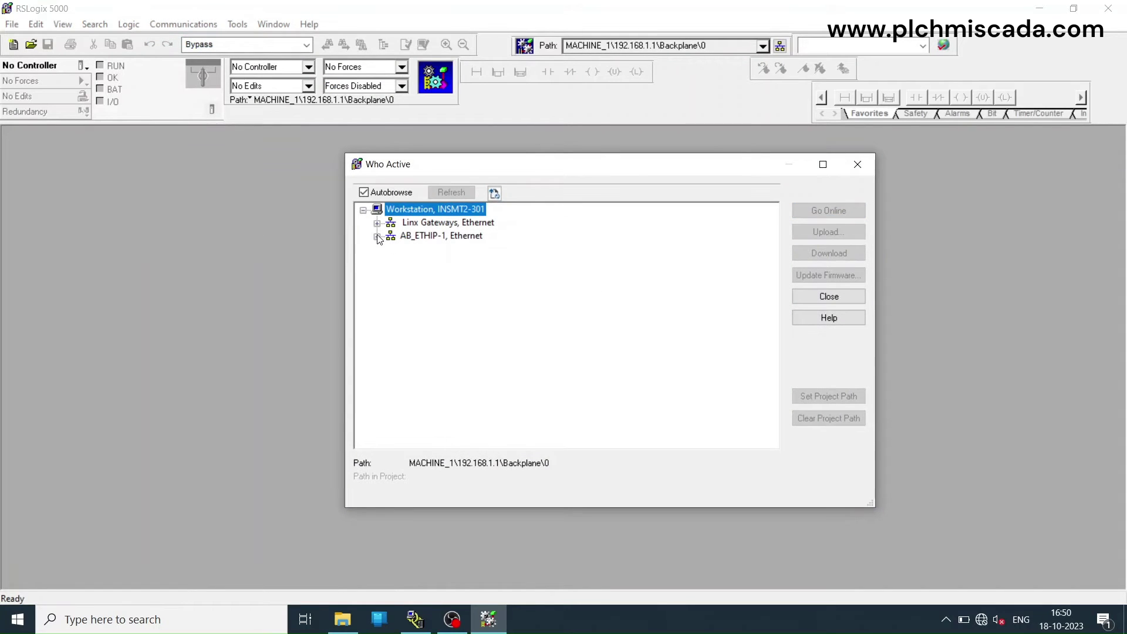
Browse AB_ETHIP-1 through 192.168.1.1 and its backplane to the 1756-L62 controller in slot 00, and start an upload from it.
{"action": "left_click", "coordinate": [378, 236]}
{"action": "left_click", "coordinate": [391, 249]}
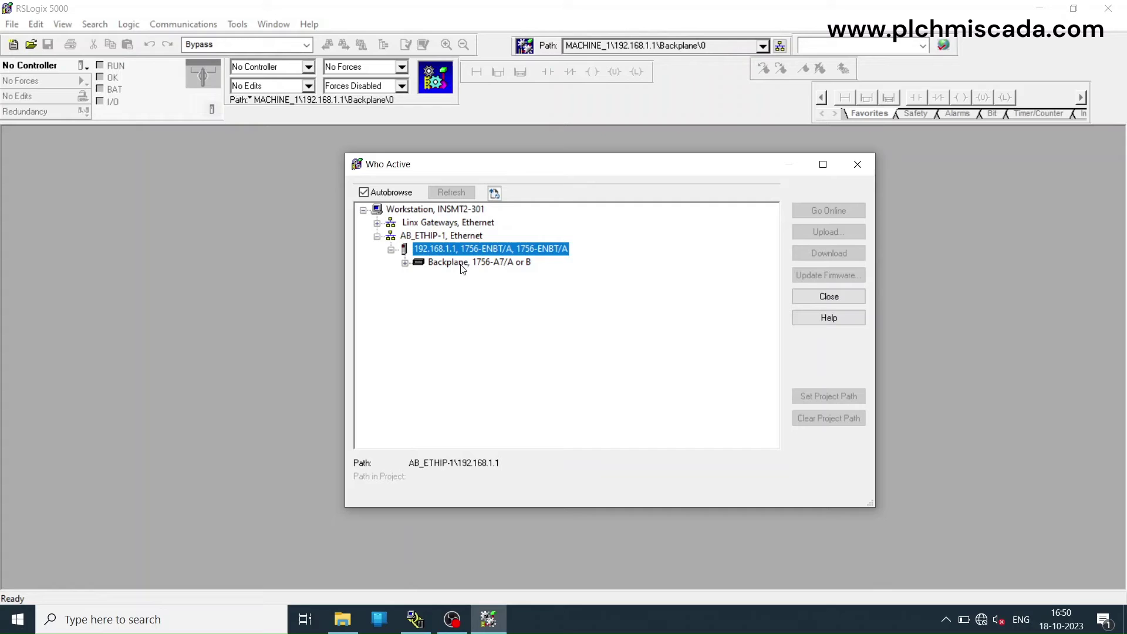
{"action": "left_click", "coordinate": [430, 264]}
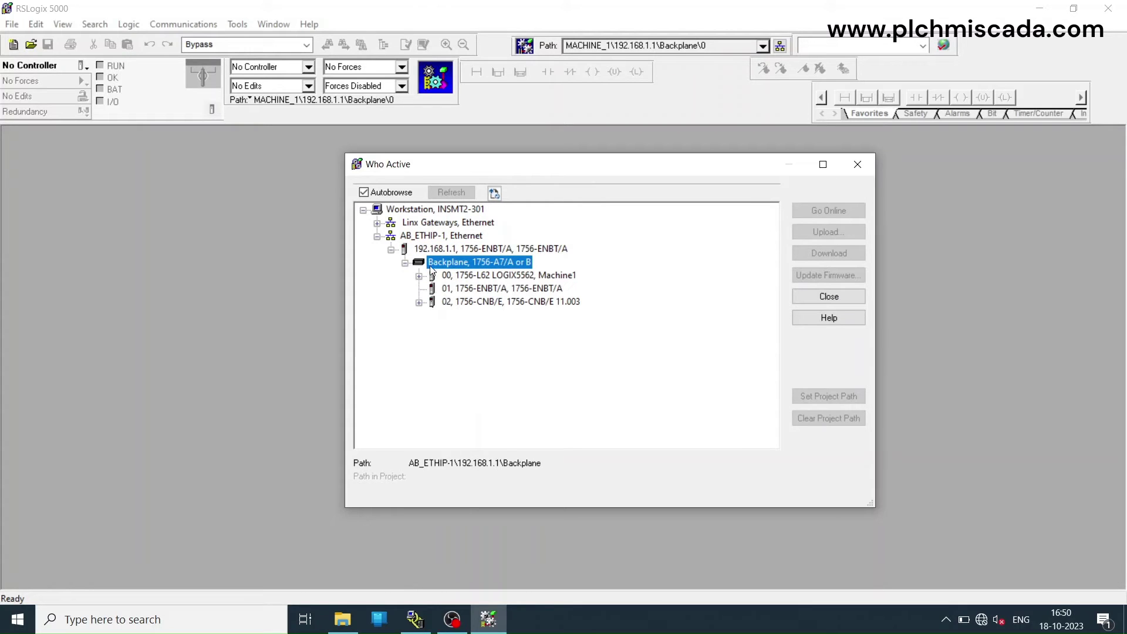
{"action": "left_click", "coordinate": [526, 276]}
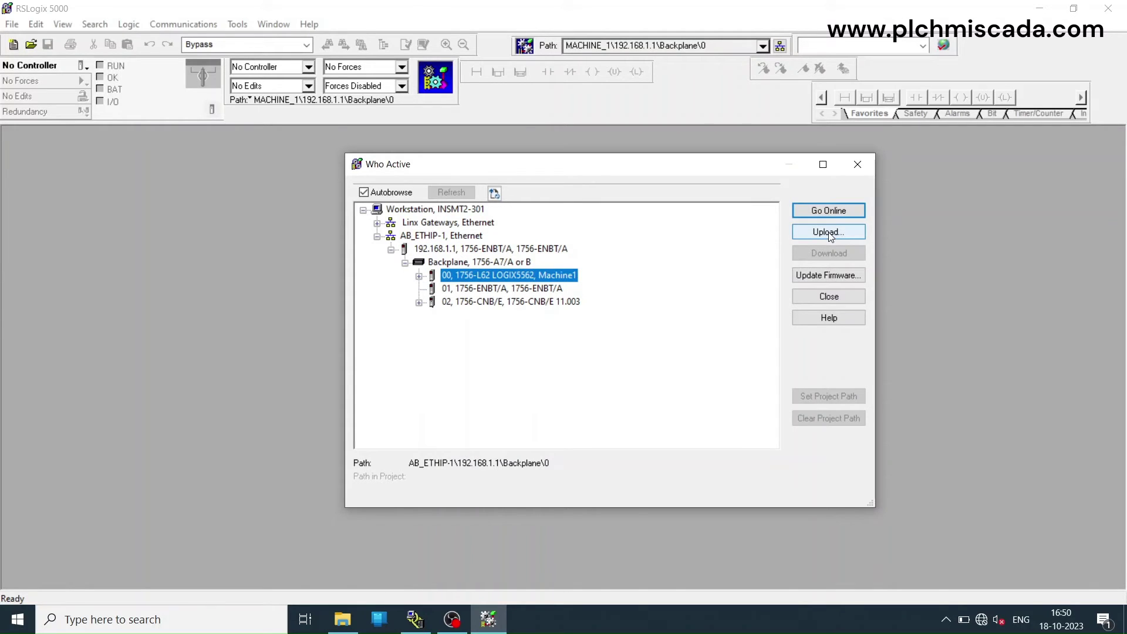
{"action": "left_click", "coordinate": [829, 233]}
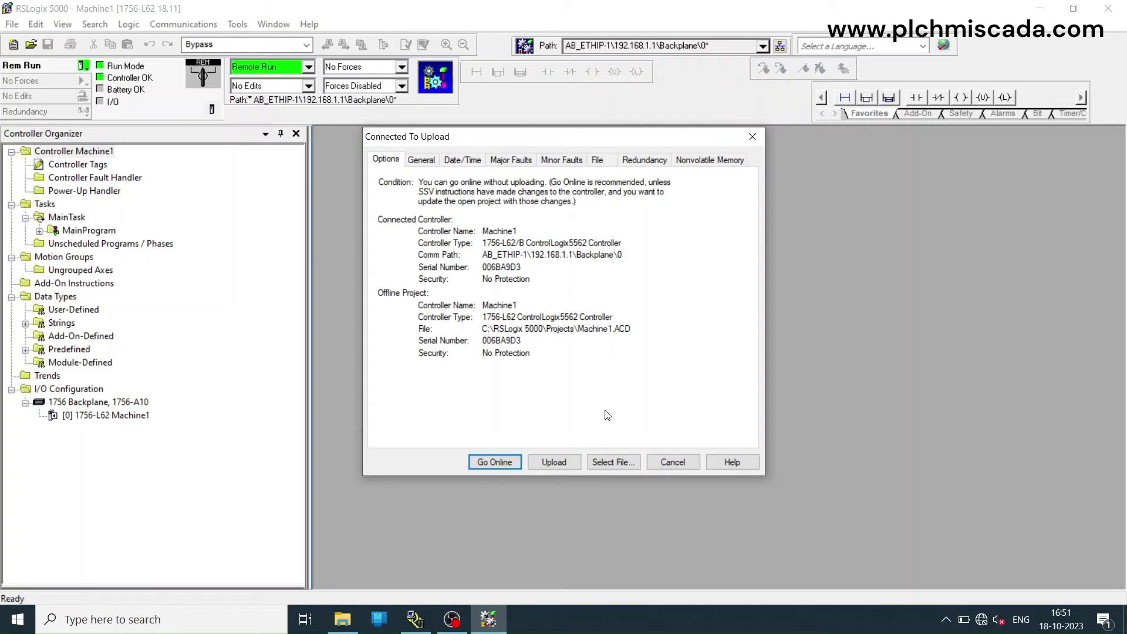
{"action": "left_click", "coordinate": [611, 463]}
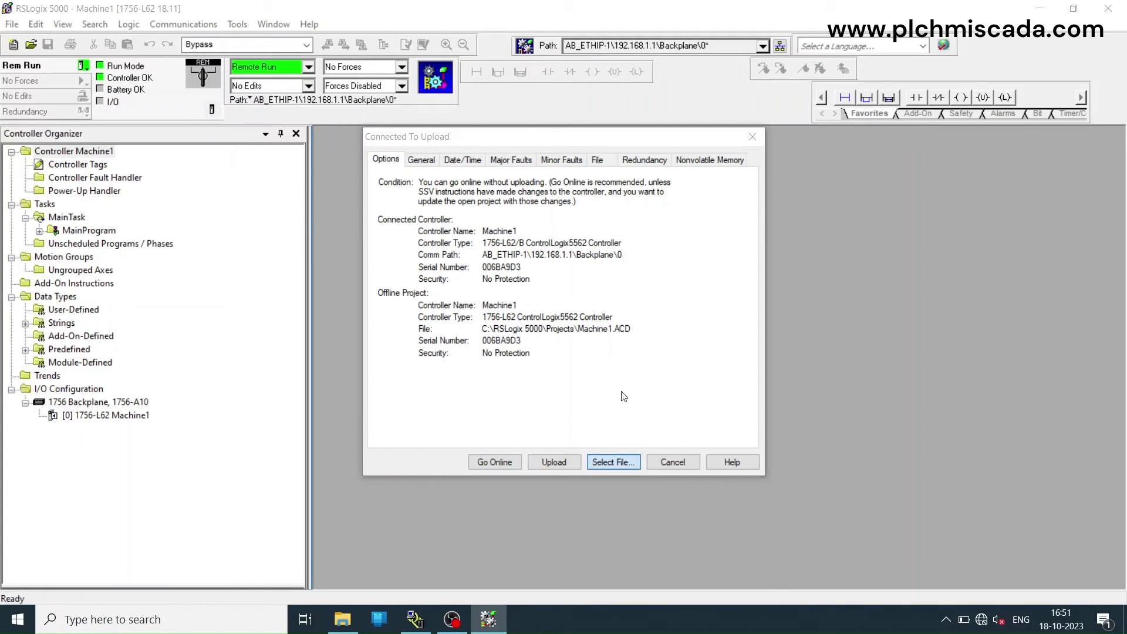
{"action": "left_click", "coordinate": [728, 529]}
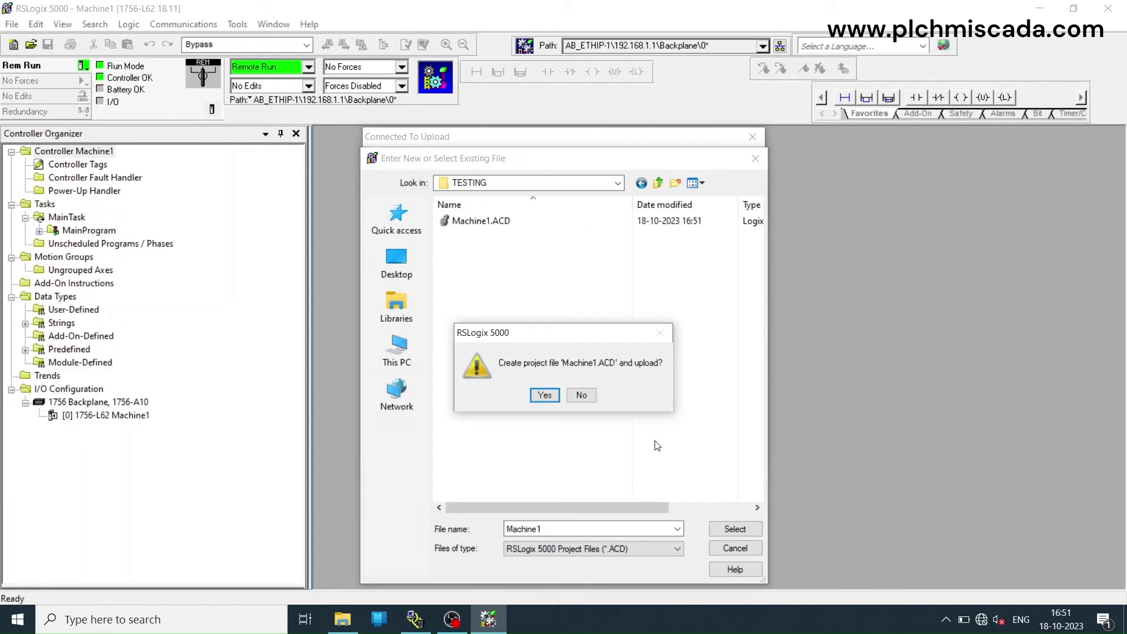
{"action": "left_click", "coordinate": [581, 395]}
{"action": "key", "text": "Escape"}
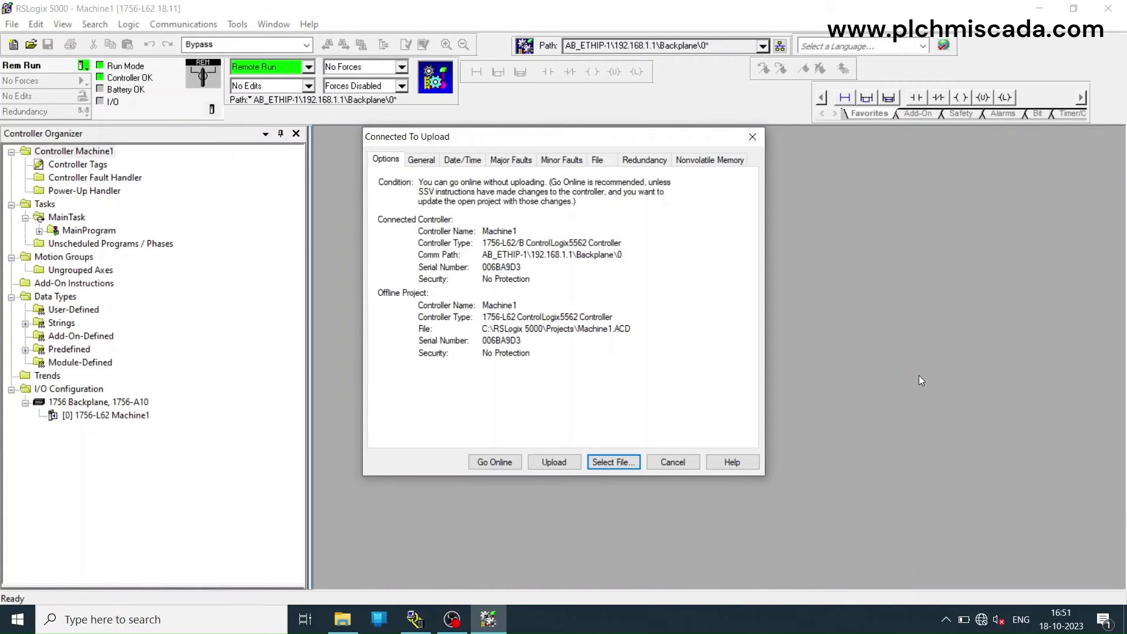
Create the project file Machine1.ACD in the TESTING folder and upload the controller's program into it.
{"action": "left_click", "coordinate": [623, 464]}
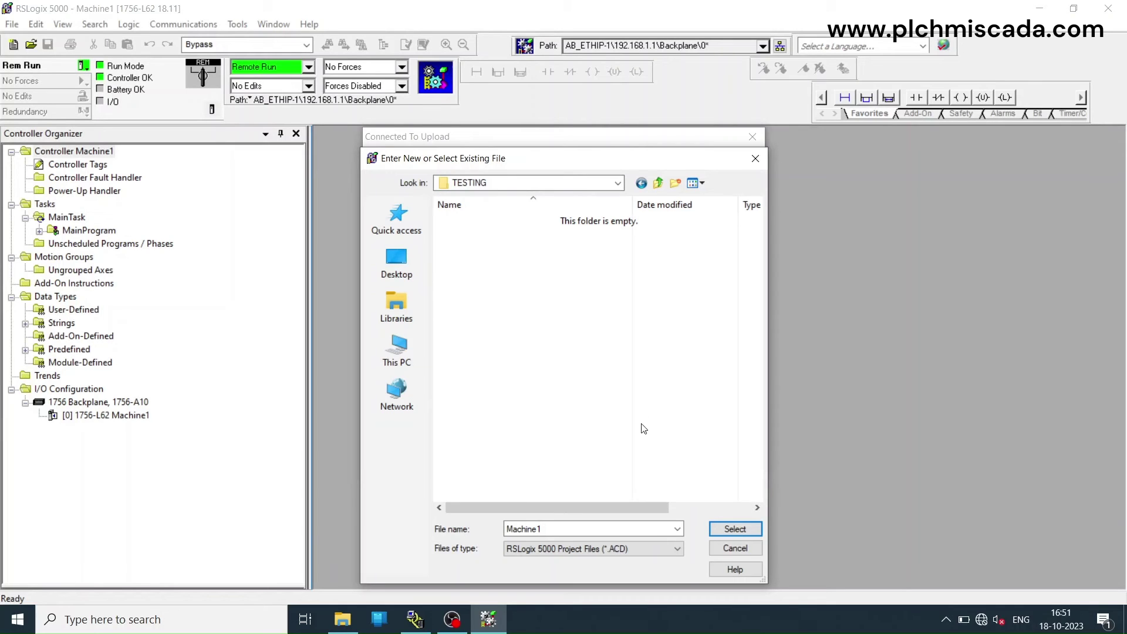
{"action": "left_click", "coordinate": [726, 529]}
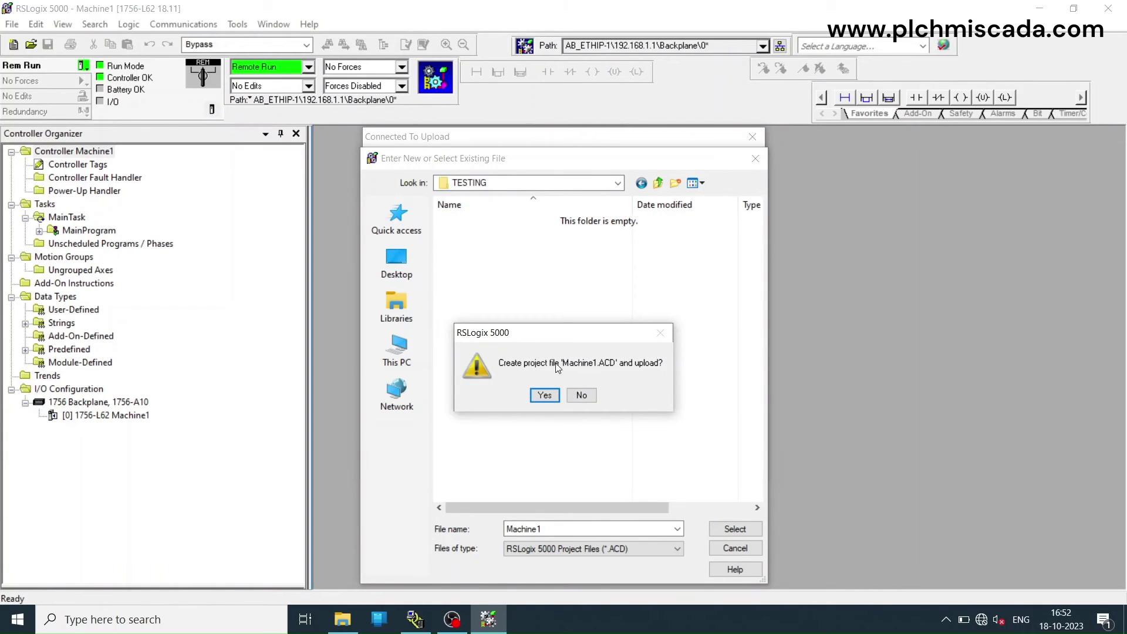
{"action": "left_click", "coordinate": [543, 395]}
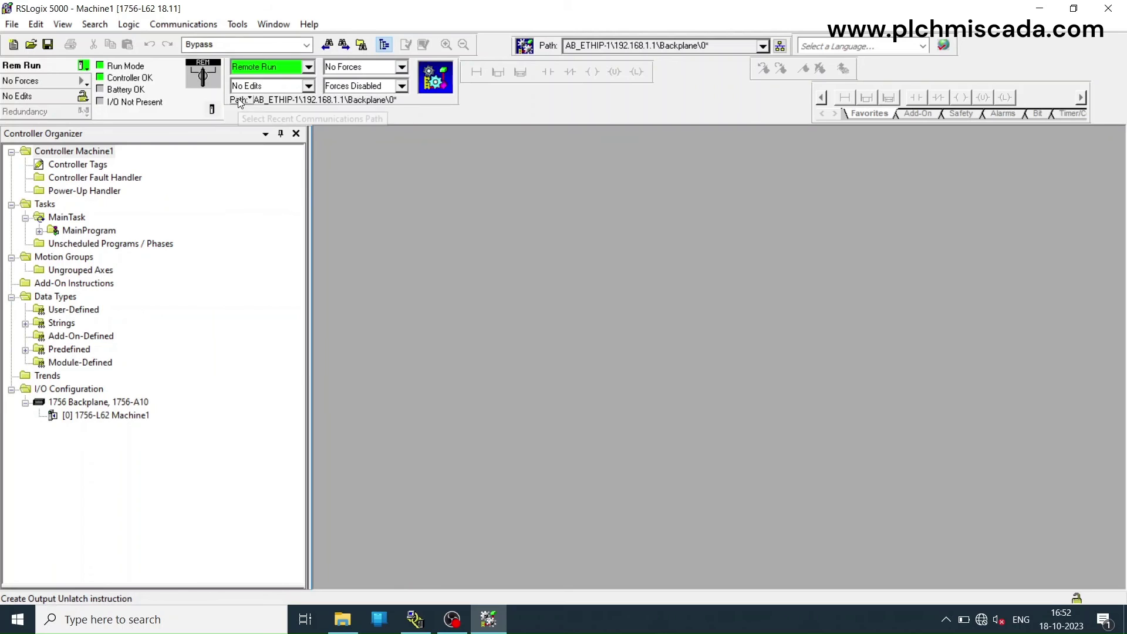
Take the controller connection offline and open the MainRoutine ladder logic of MainProgram.
{"action": "left_click", "coordinate": [83, 66]}
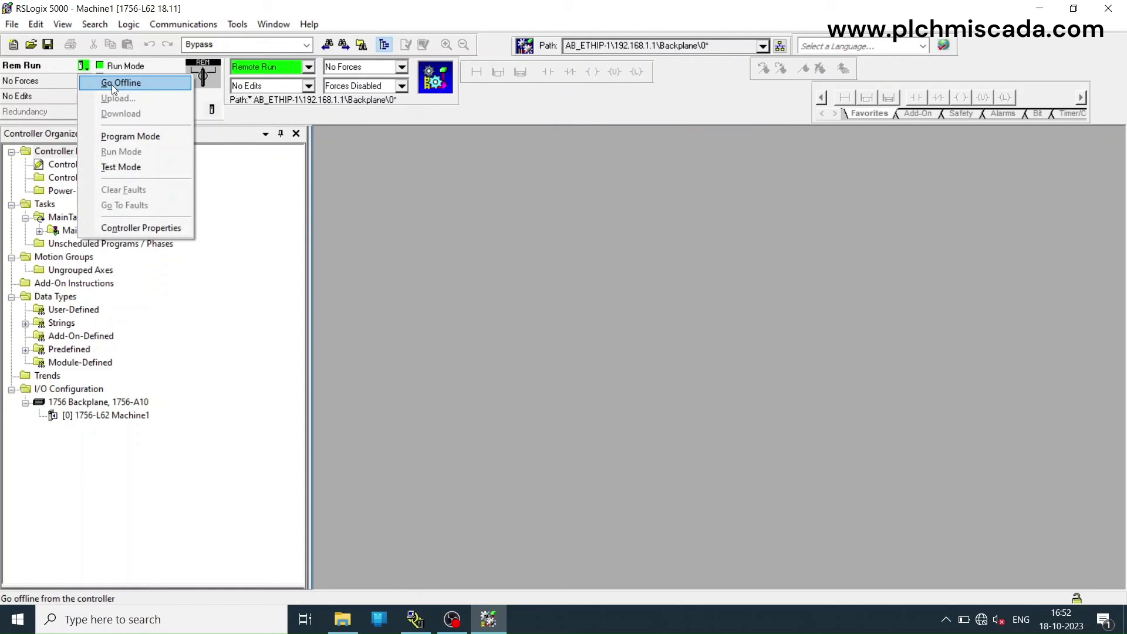
{"action": "left_click", "coordinate": [121, 83]}
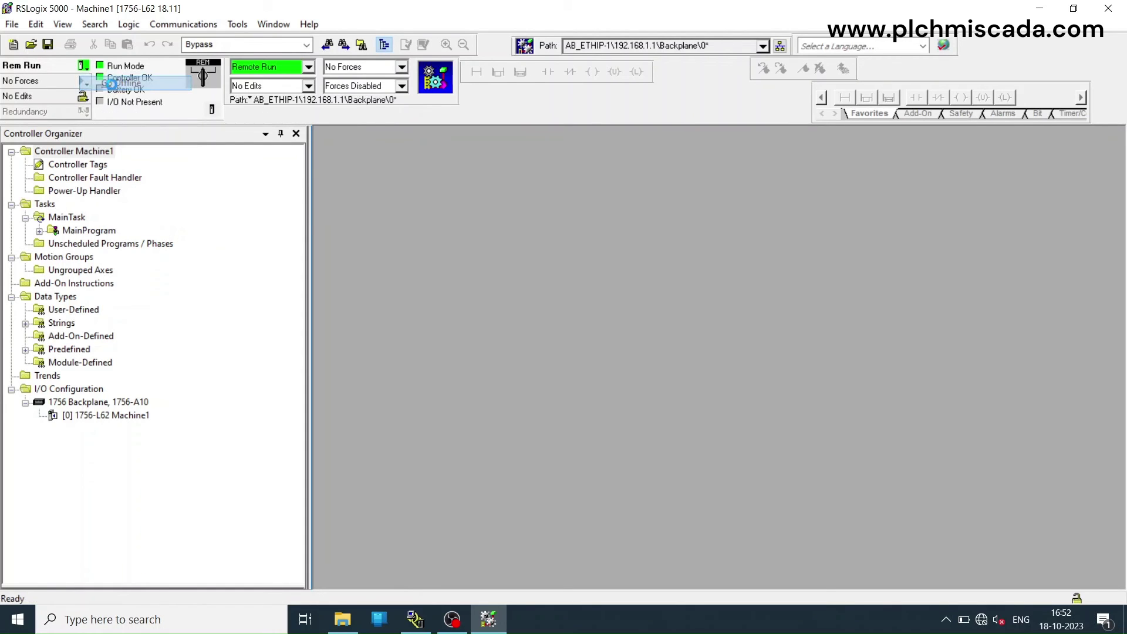
{"action": "left_click", "coordinate": [40, 231]}
{"action": "double_click", "coordinate": [115, 259]}
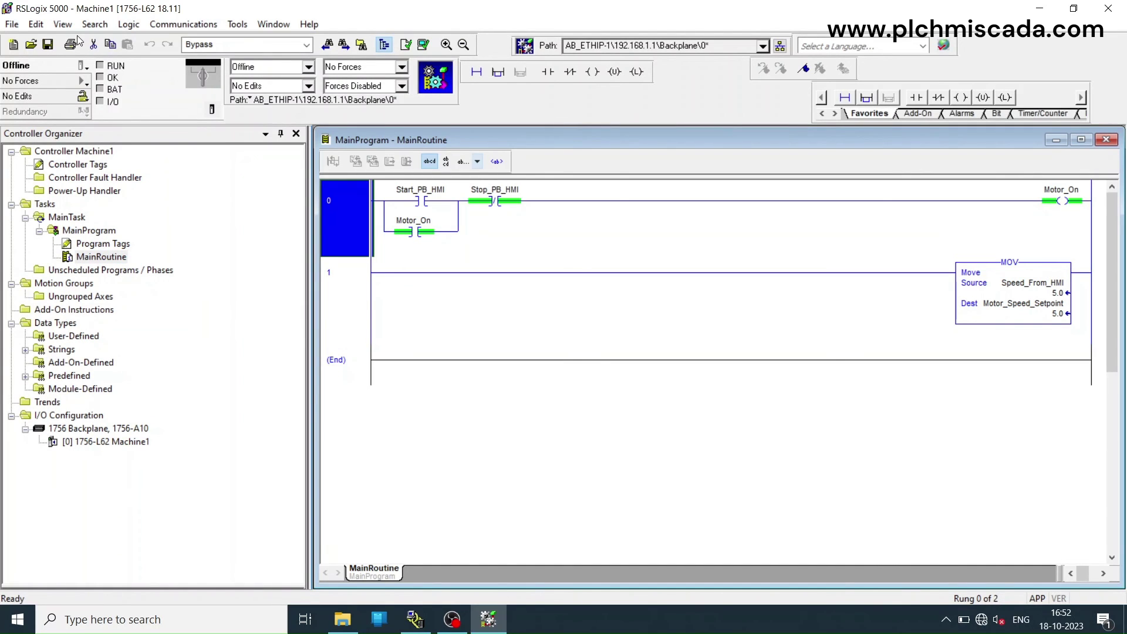
Reopen Who Active, select the 1756-L62 controller in slot 00 under AB_ETHIP-1, and start downloading the project to it.
{"action": "left_click", "coordinate": [179, 25]}
{"action": "left_click", "coordinate": [185, 44]}
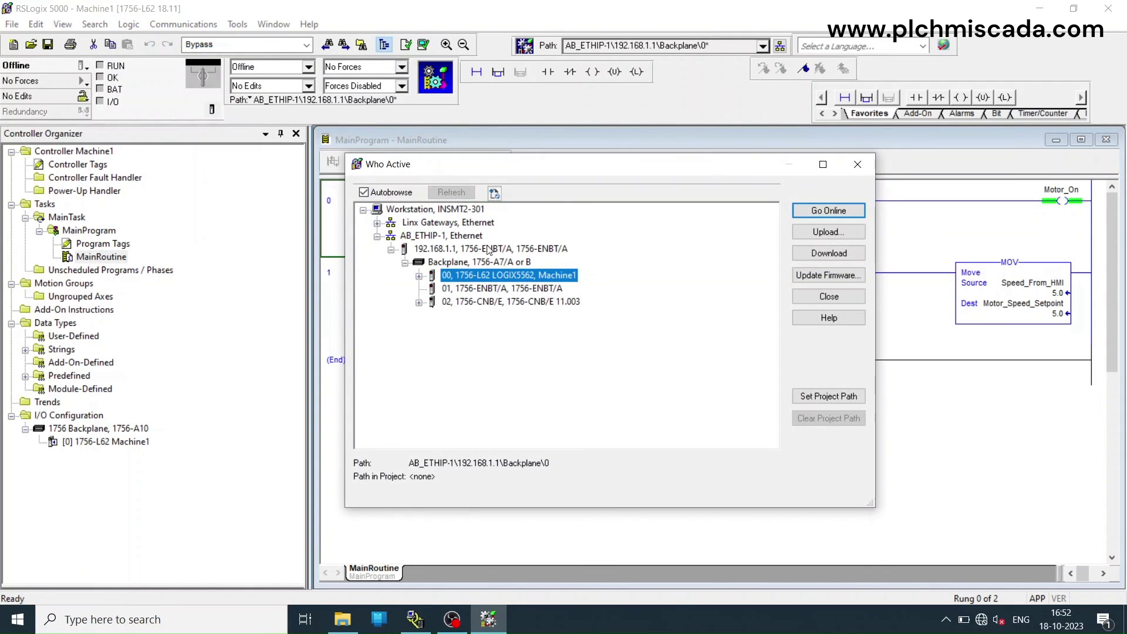
{"action": "left_click", "coordinate": [378, 237]}
{"action": "left_click", "coordinate": [377, 237]}
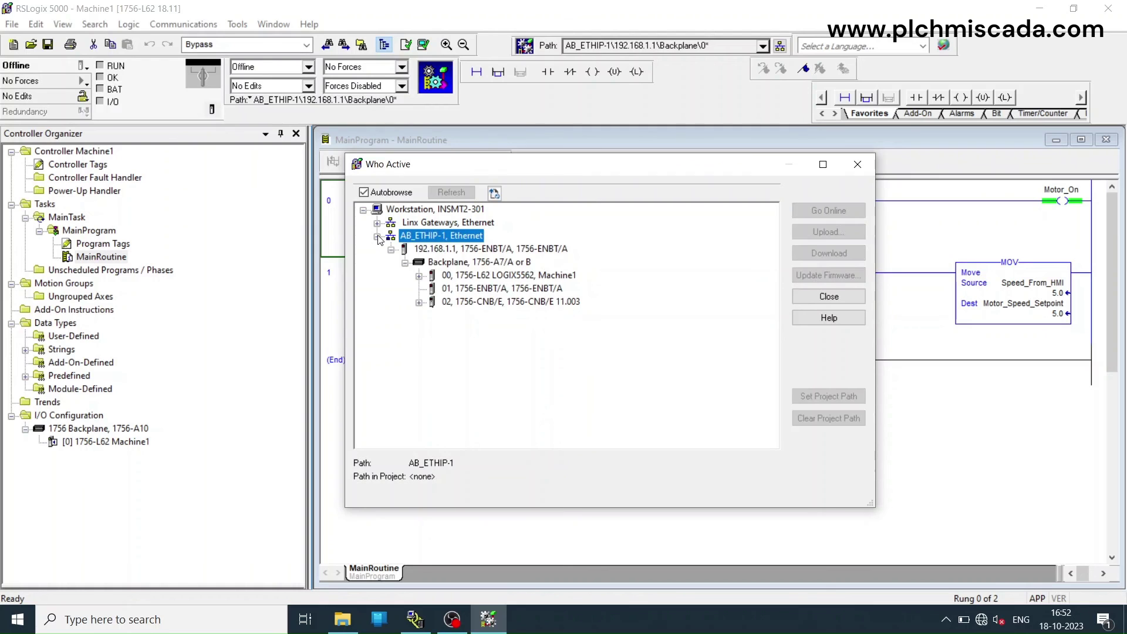
{"action": "left_click", "coordinate": [391, 250]}
{"action": "left_click", "coordinate": [407, 251]}
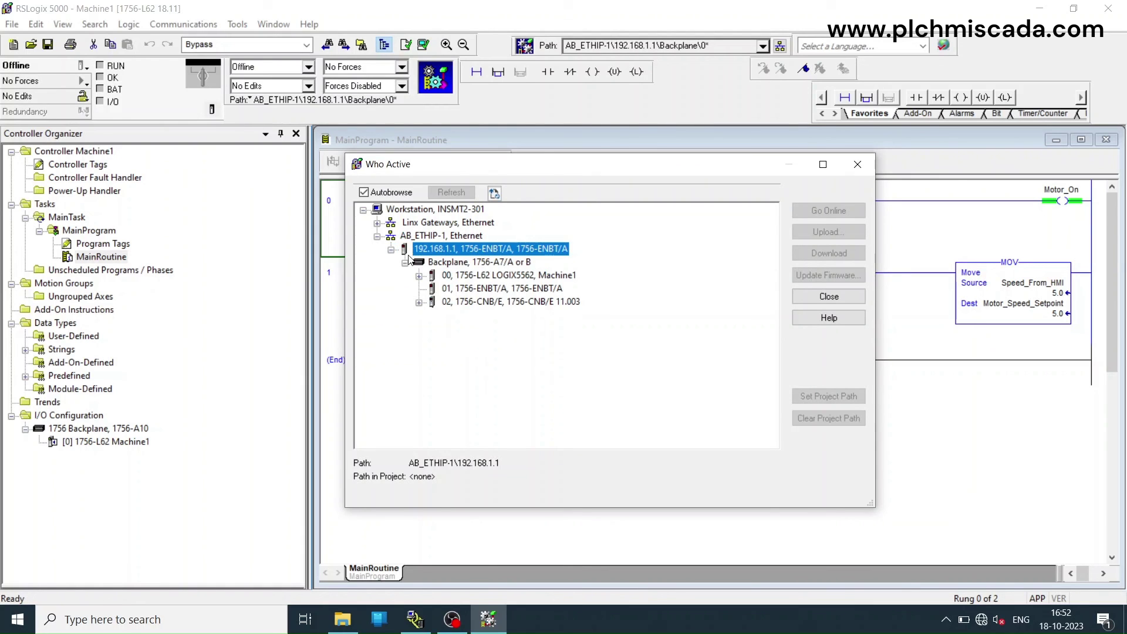
{"action": "left_click", "coordinate": [505, 274]}
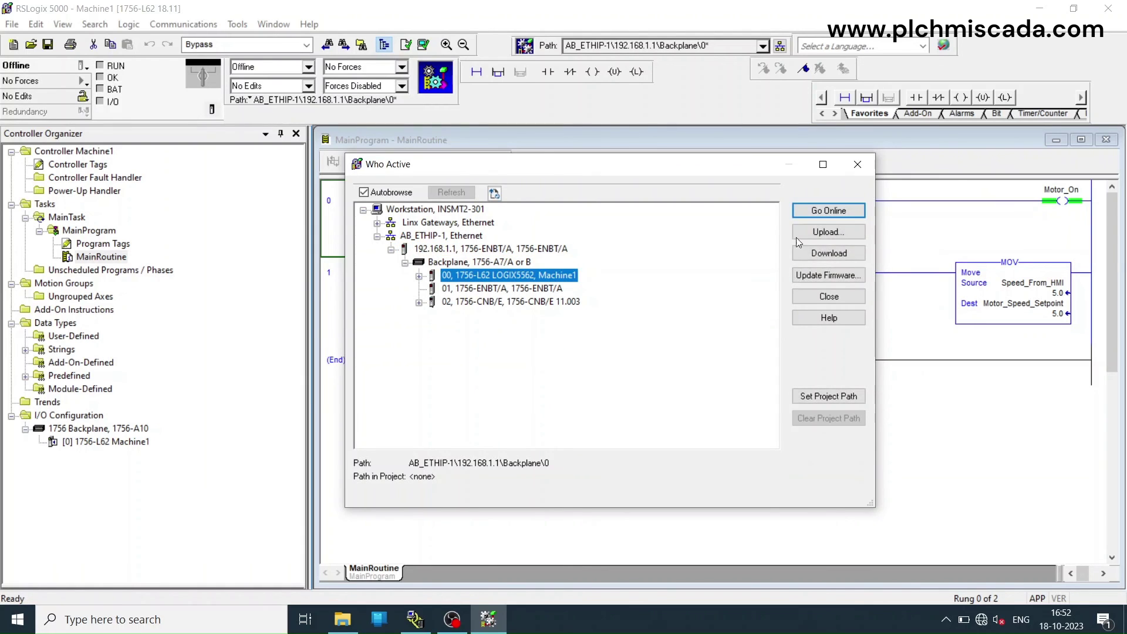
{"action": "left_click", "coordinate": [843, 257]}
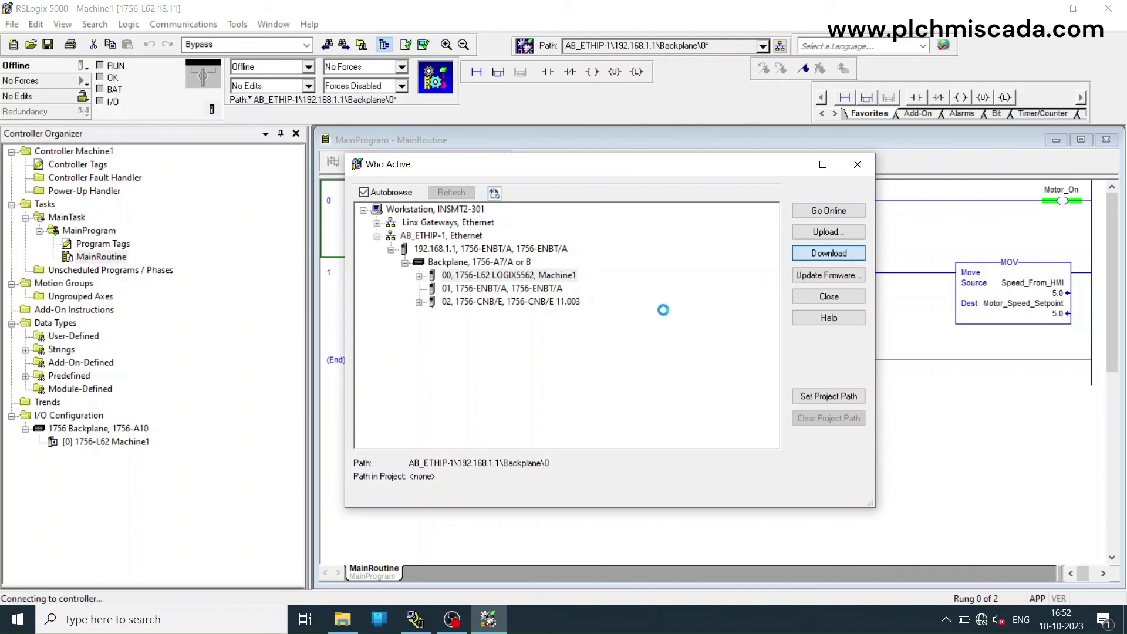